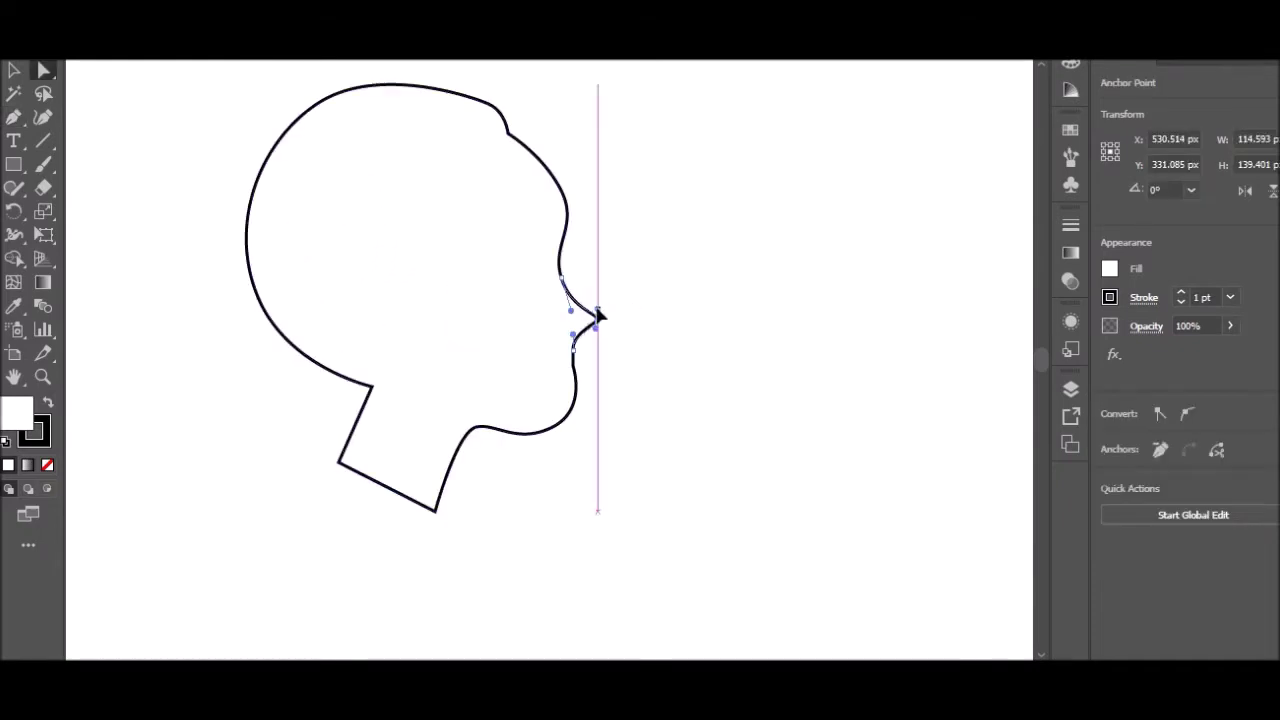
# Reshape the nose and pull the chin curve up and inward on the head outline
pyautogui.moveTo(597, 313); pyautogui.dragTo(586, 263)
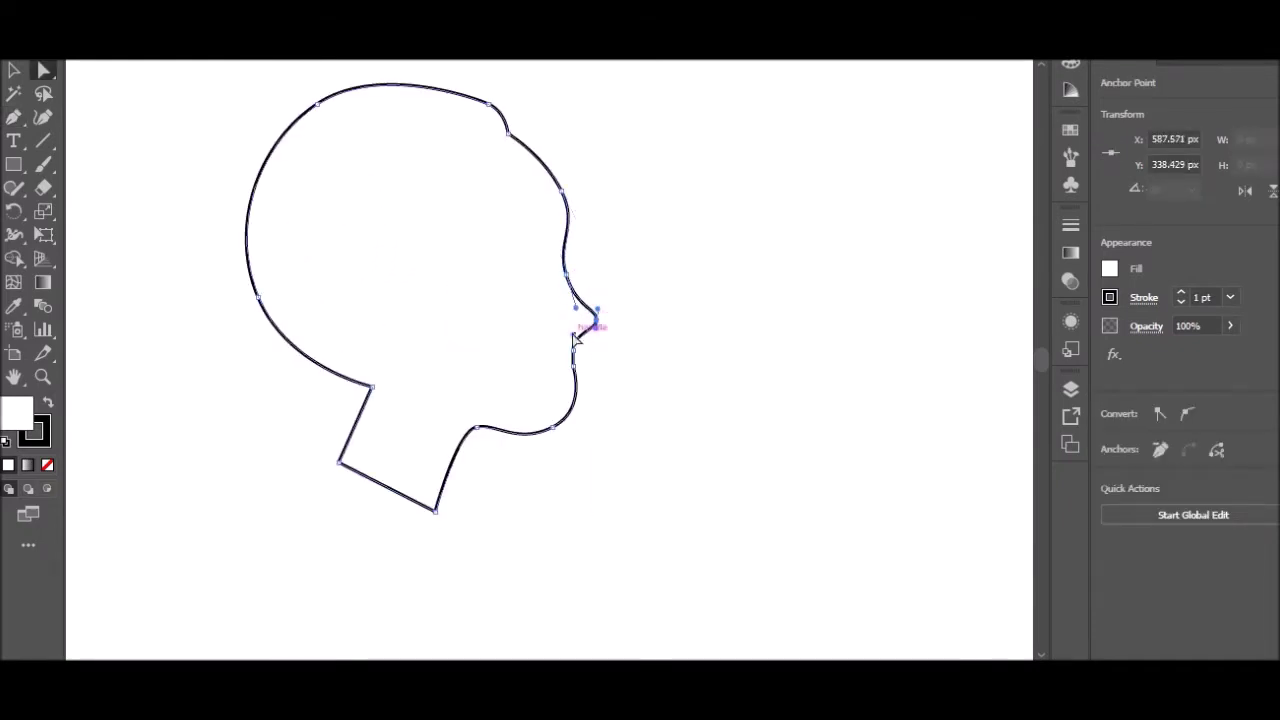
pyautogui.click(561, 187)
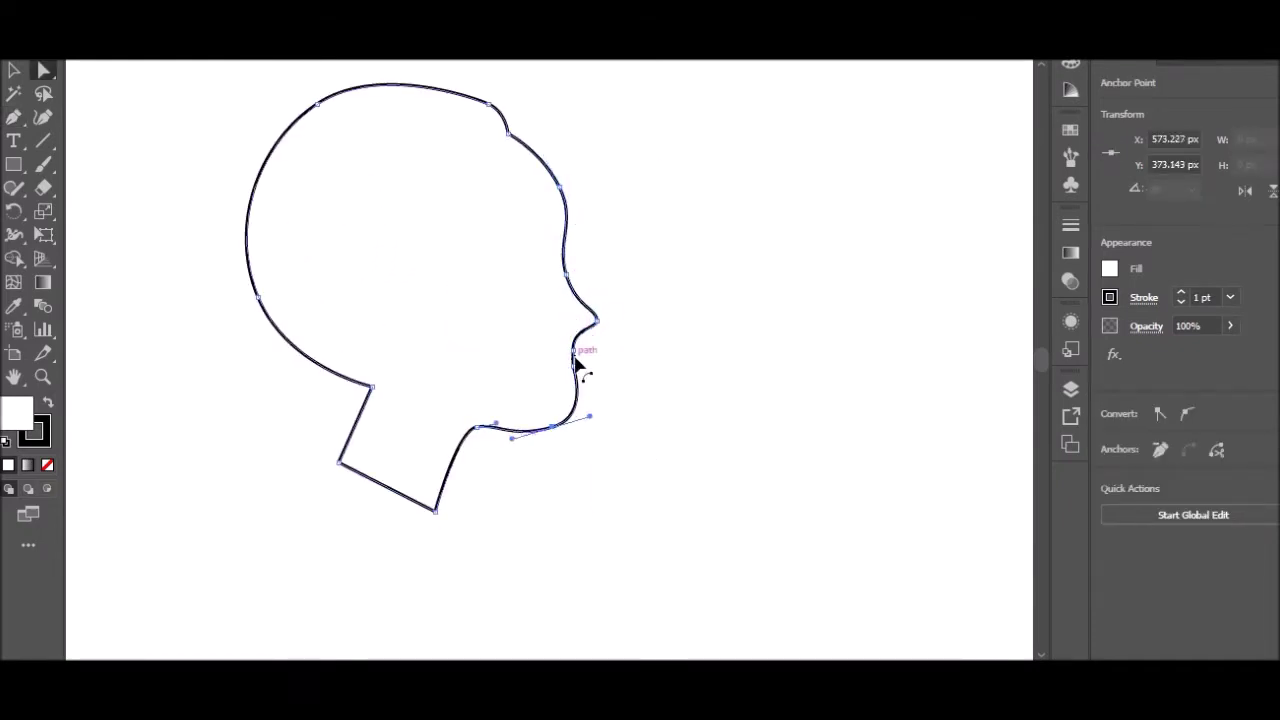
pyautogui.moveTo(538, 432); pyautogui.dragTo(533, 428)
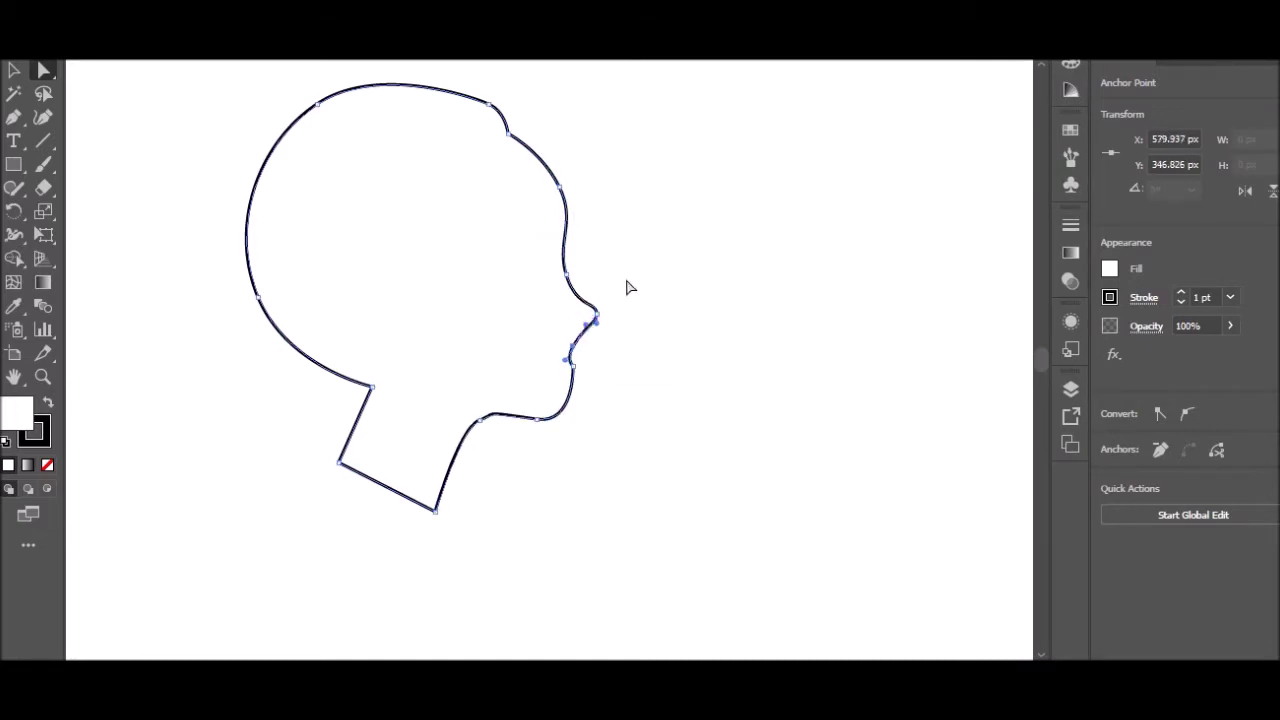
pyautogui.click(649, 360)
# Pen a hairline curving down toward the ear and round out the back of the head
pyautogui.press('p')
pyautogui.click(525, 172)
pyautogui.click(481, 247)
pyautogui.moveTo(480, 250); pyautogui.dragTo(465, 260)
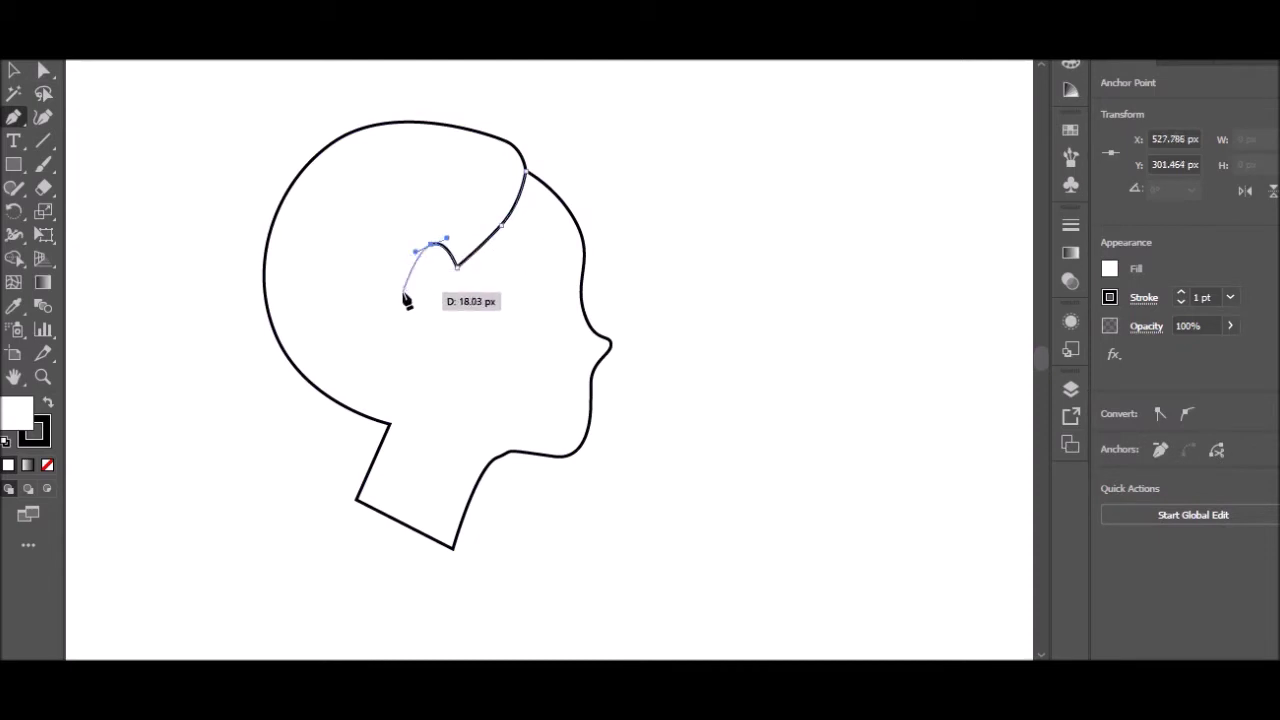
pyautogui.hotkey('ctrl', '-')
pyautogui.press('a')
pyautogui.moveTo(470, 212); pyautogui.dragTo(457, 217)
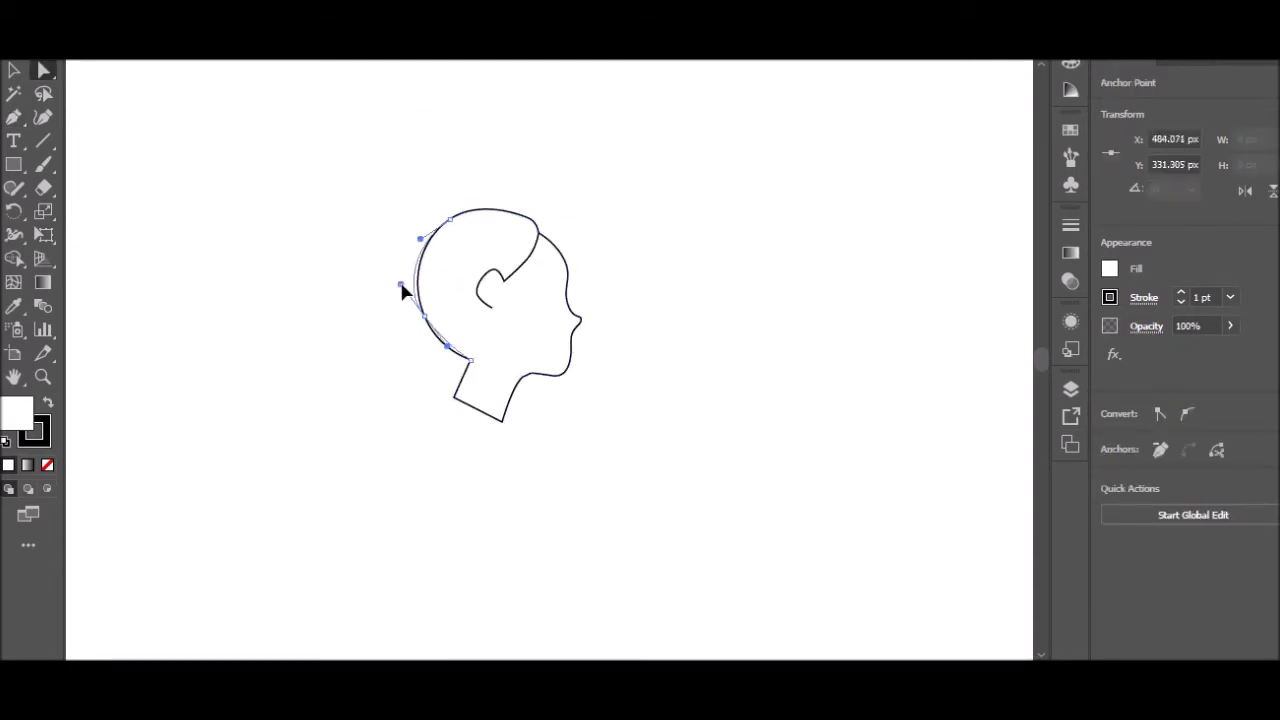
pyautogui.click(451, 375)
# Draw the girl's shoulders and body outline, closed at the neck
pyautogui.moveTo(530, 418)
pyautogui.mouseDown()
pyautogui.moveTo(628, 555)
pyautogui.moveTo(503, 568)
pyautogui.mouseUp()
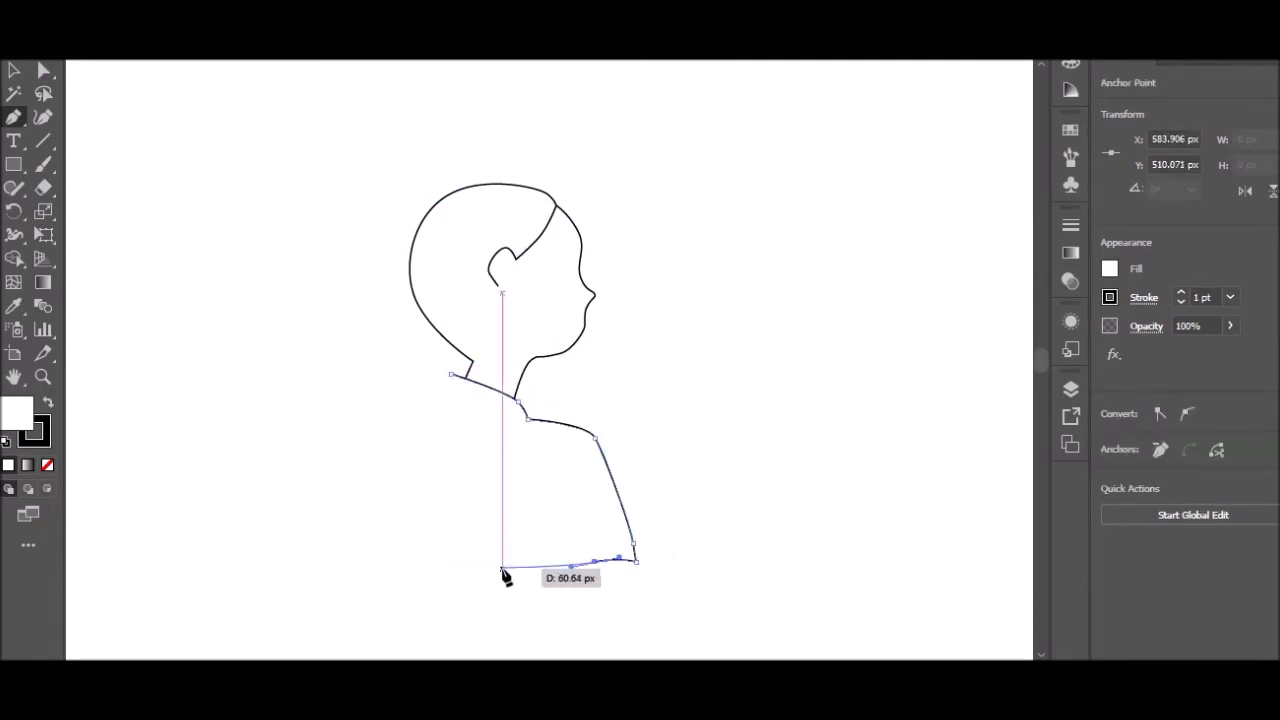
pyautogui.click(367, 533)
pyautogui.click(451, 375)
pyautogui.keyDown('ctrl'); pyautogui.click(711, 91); pyautogui.keyUp('ctrl')
pyautogui.hotkey('ctrl', '+')
pyautogui.moveTo(417, 189)
pyautogui.mouseDown()
pyautogui.moveTo(502, 245)
pyautogui.moveTo(512, 264)
pyautogui.moveTo(491, 274)
pyautogui.mouseUp()
# Add a hair clip at the back of the head with a bow loop above it
pyautogui.click(496, 240)
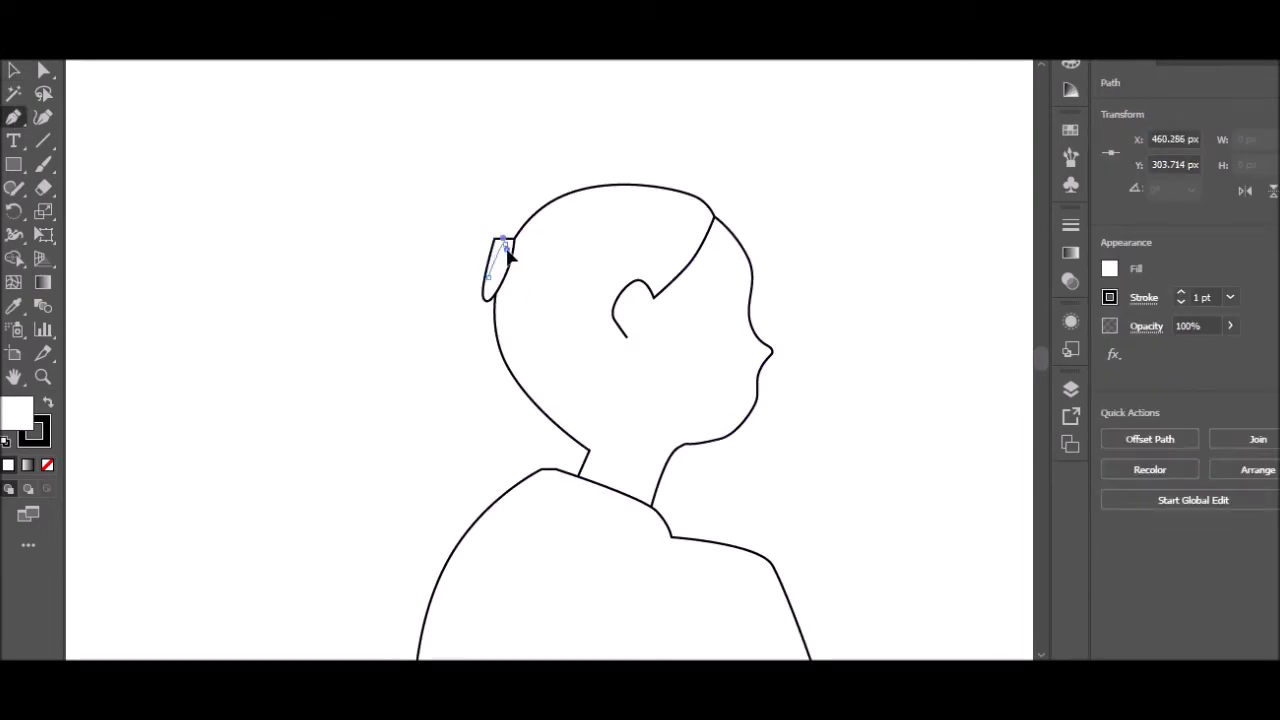
pyautogui.keyDown('ctrl'); pyautogui.click(448, 223); pyautogui.keyUp('ctrl')
pyautogui.hotkey('ctrl', '+')
pyautogui.moveTo(436, 175); pyautogui.dragTo(432, 136)
pyautogui.moveTo(480, 173)
pyautogui.mouseDown()
pyautogui.moveTo(490, 208)
pyautogui.moveTo(465, 141)
pyautogui.moveTo(507, 160)
pyautogui.mouseUp()
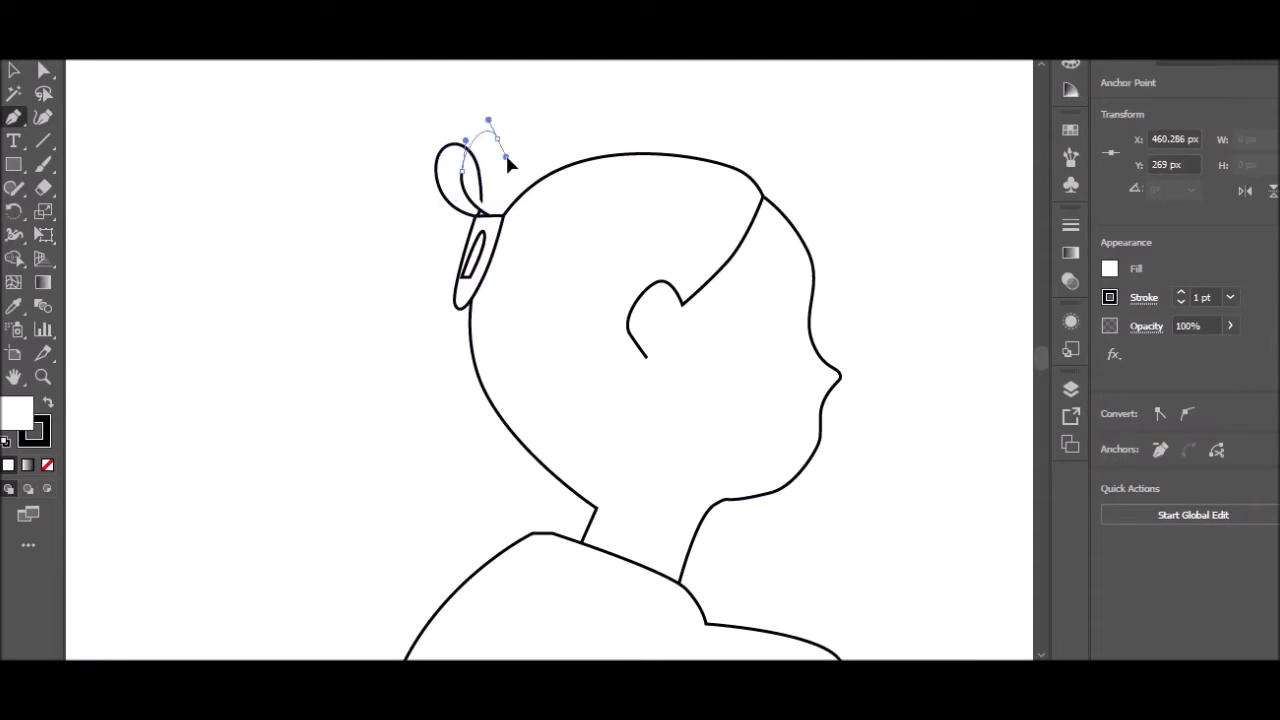
# Draw a long ponytail from the hair tie down her back, then begin the boy's forehead
pyautogui.hotkey('ctrl', '-')
pyautogui.moveTo(442, 200); pyautogui.dragTo(425, 216)
pyautogui.moveTo(433, 352); pyautogui.dragTo(435, 362)
pyautogui.moveTo(438, 450); pyautogui.dragTo(455, 414)
pyautogui.moveTo(432, 487); pyautogui.dragTo(476, 458)
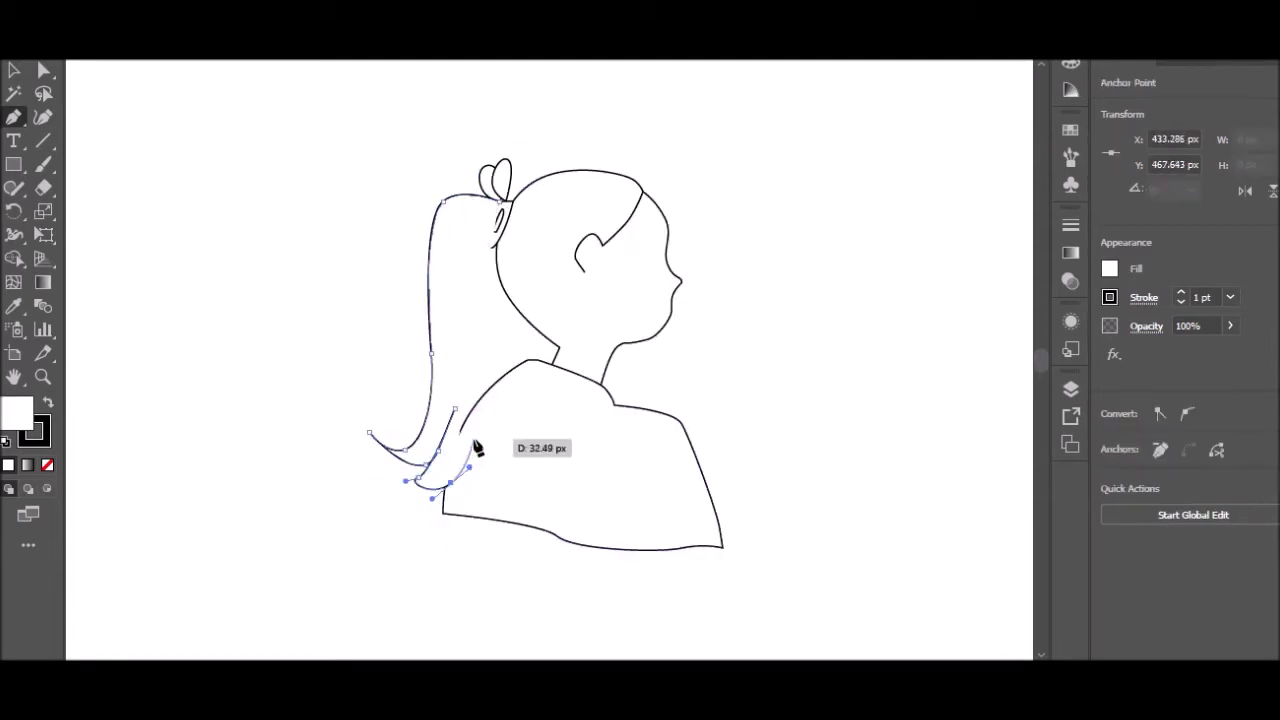
pyautogui.moveTo(510, 486); pyautogui.dragTo(503, 474)
pyautogui.moveTo(530, 398); pyautogui.dragTo(534, 363)
pyautogui.moveTo(505, 270)
pyautogui.mouseDown()
pyautogui.moveTo(503, 291)
pyautogui.moveTo(380, 282)
pyautogui.mouseUp()
pyautogui.click(500, 203)
pyautogui.moveTo(698, 158); pyautogui.dragTo(675, 252)
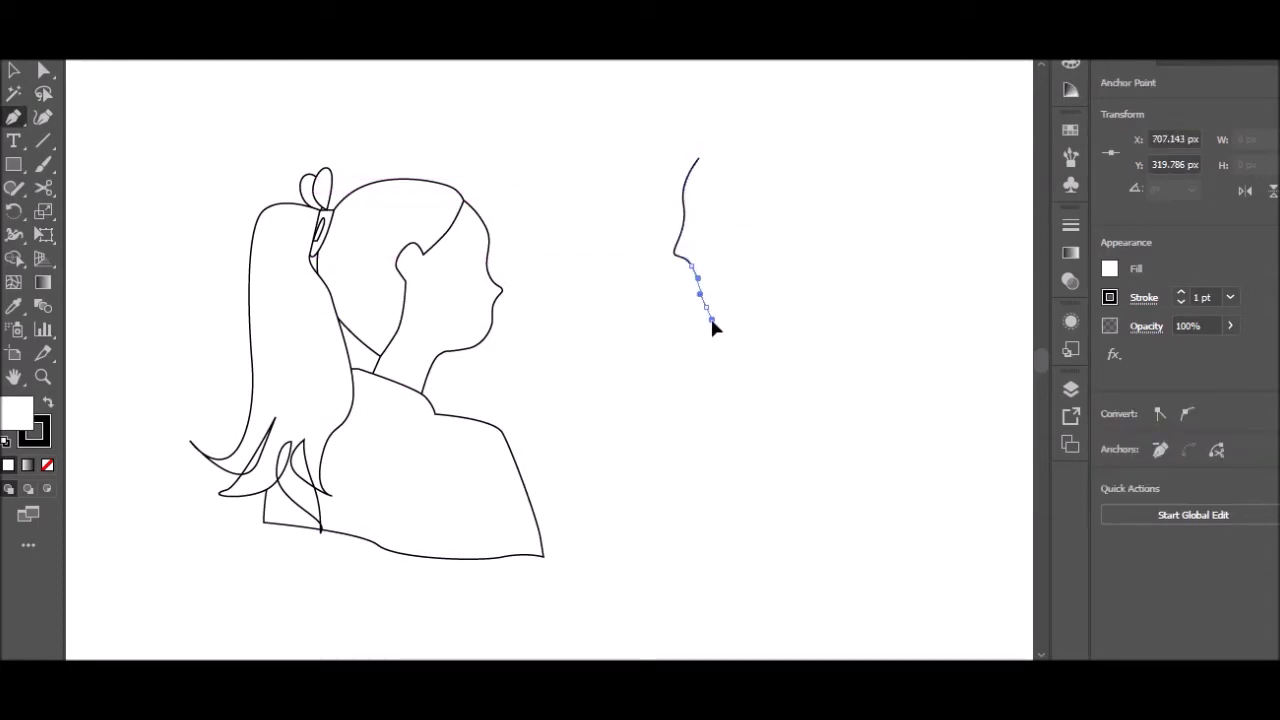
# Outline the boy's nose, mouth, chin and the back of his head
pyautogui.click(756, 298)
pyautogui.moveTo(769, 325); pyautogui.dragTo(847, 316)
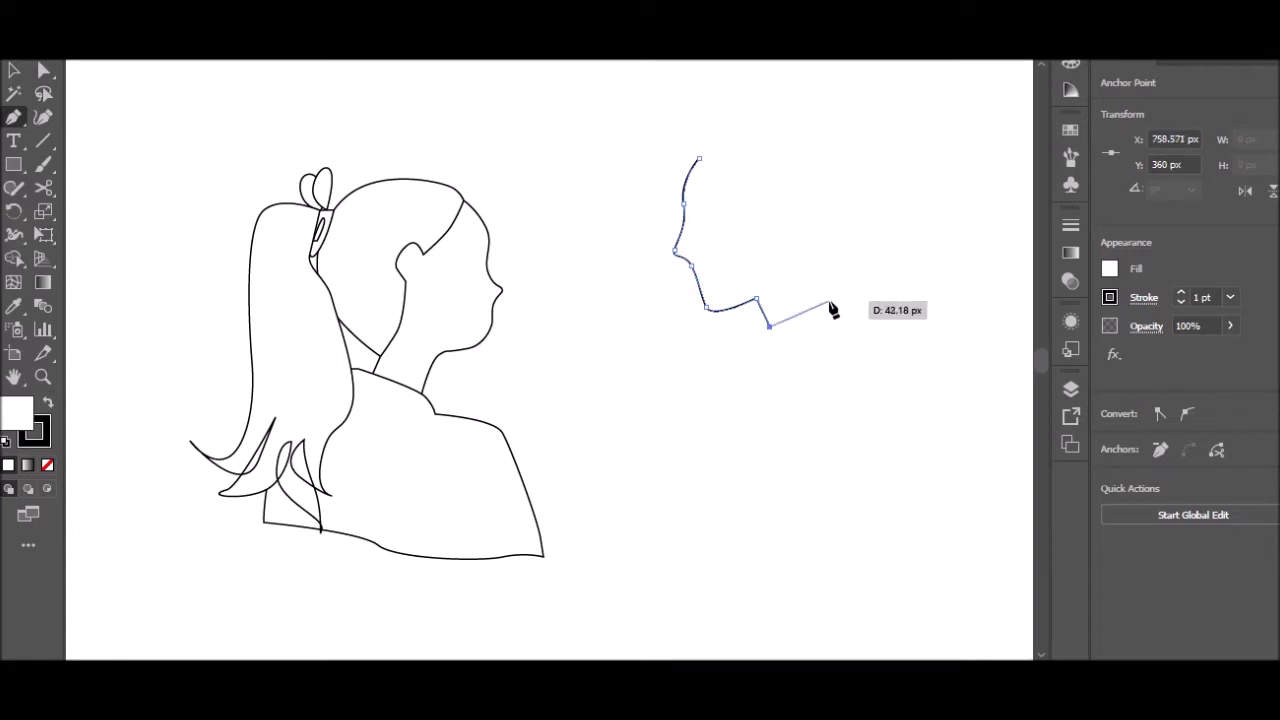
pyautogui.click(809, 250)
pyautogui.moveTo(838, 197); pyautogui.dragTo(840, 172)
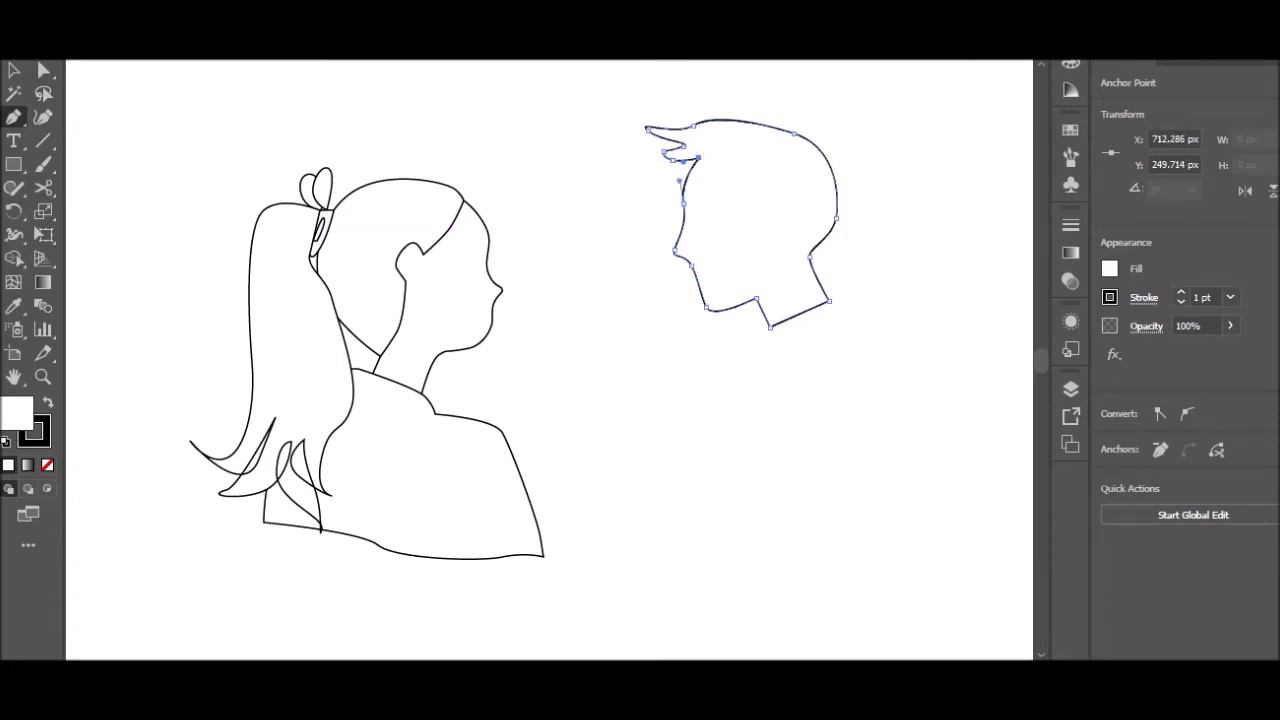
pyautogui.moveTo(836, 293); pyautogui.dragTo(833, 316)
# Draw the boy's collar, shoulders and torso as a closed shape at the neck
pyautogui.moveTo(726, 383); pyautogui.dragTo(728, 390)
pyautogui.moveTo(664, 426); pyautogui.dragTo(654, 437)
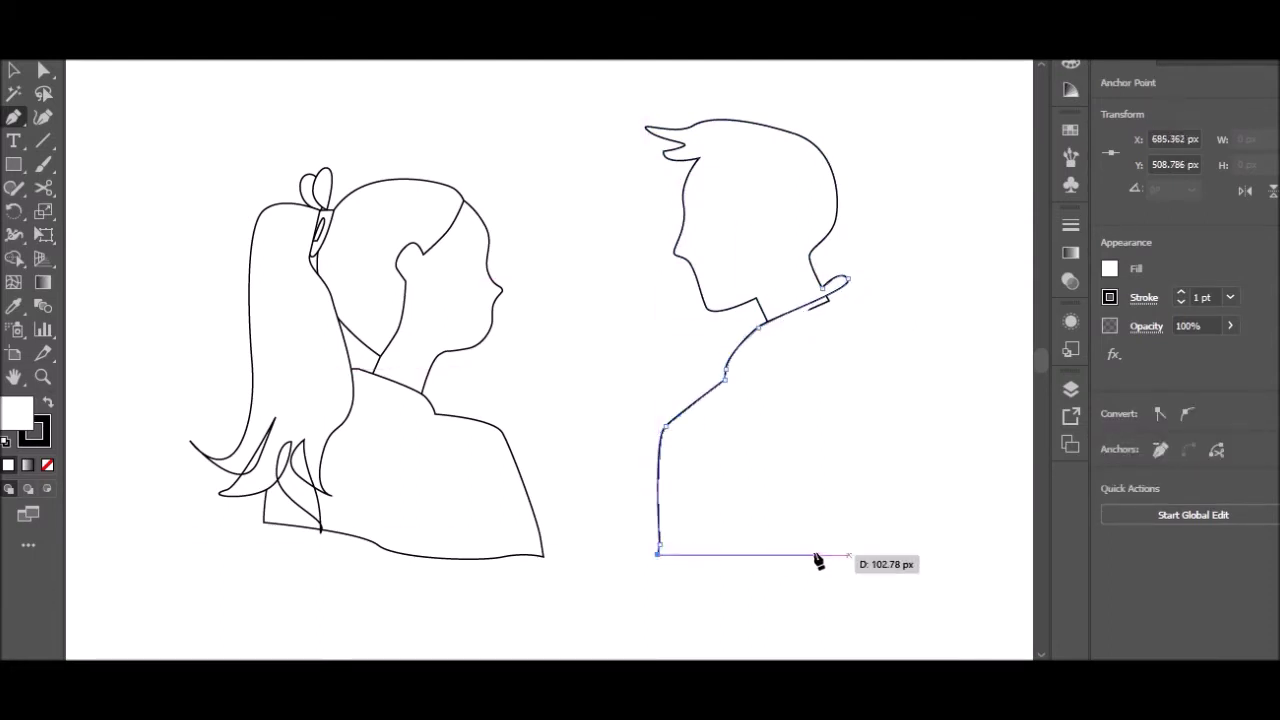
pyautogui.click(952, 555)
pyautogui.moveTo(956, 440); pyautogui.dragTo(942, 255)
pyautogui.moveTo(851, 325); pyautogui.dragTo(852, 288)
pyautogui.moveTo(744, 352); pyautogui.dragTo(749, 357)
# Add a curved fold line down the jacket and start the girl's eyebrow
pyautogui.click(713, 440)
pyautogui.moveTo(752, 468); pyautogui.dragTo(762, 487)
pyautogui.moveTo(749, 540); pyautogui.dragTo(750, 545)
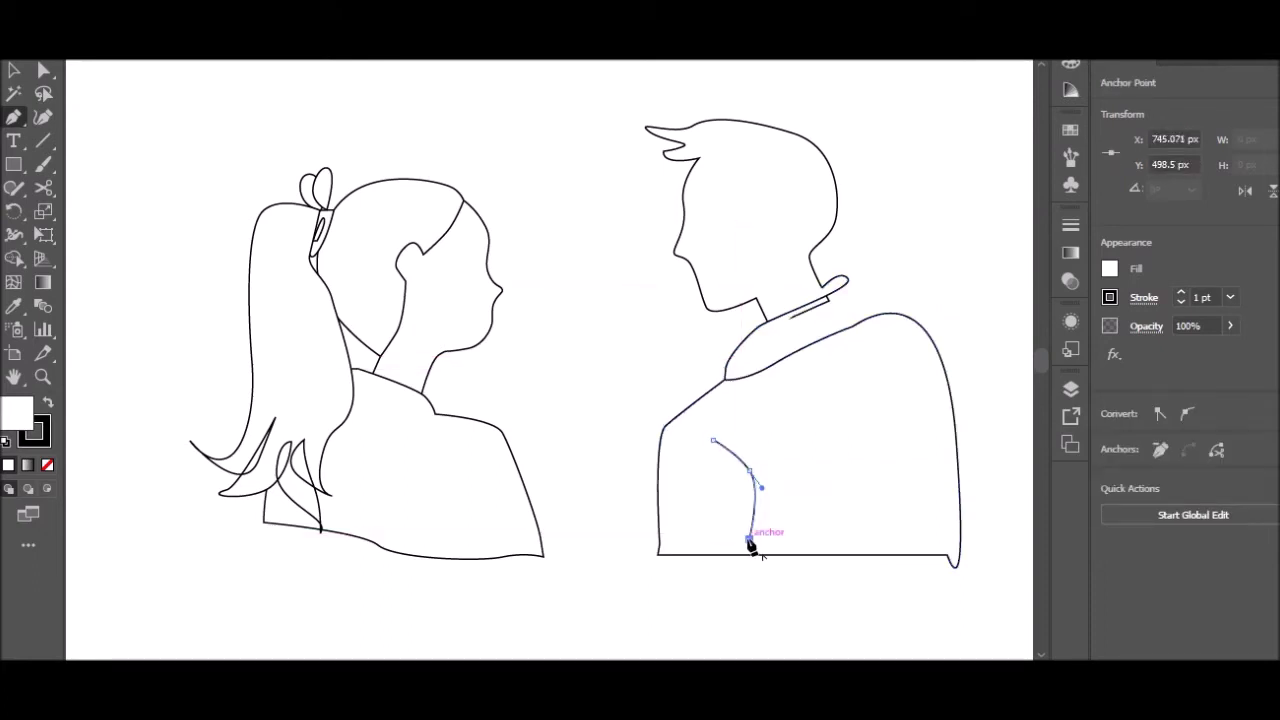
pyautogui.keyDown('ctrl'); pyautogui.click(883, 180); pyautogui.keyUp('ctrl')
pyautogui.scroll(5, 369, 263)
pyautogui.moveTo(703, 225)
pyautogui.mouseDown()
pyautogui.moveTo(640, 238)
pyautogui.moveTo(661, 203)
pyautogui.mouseUp()
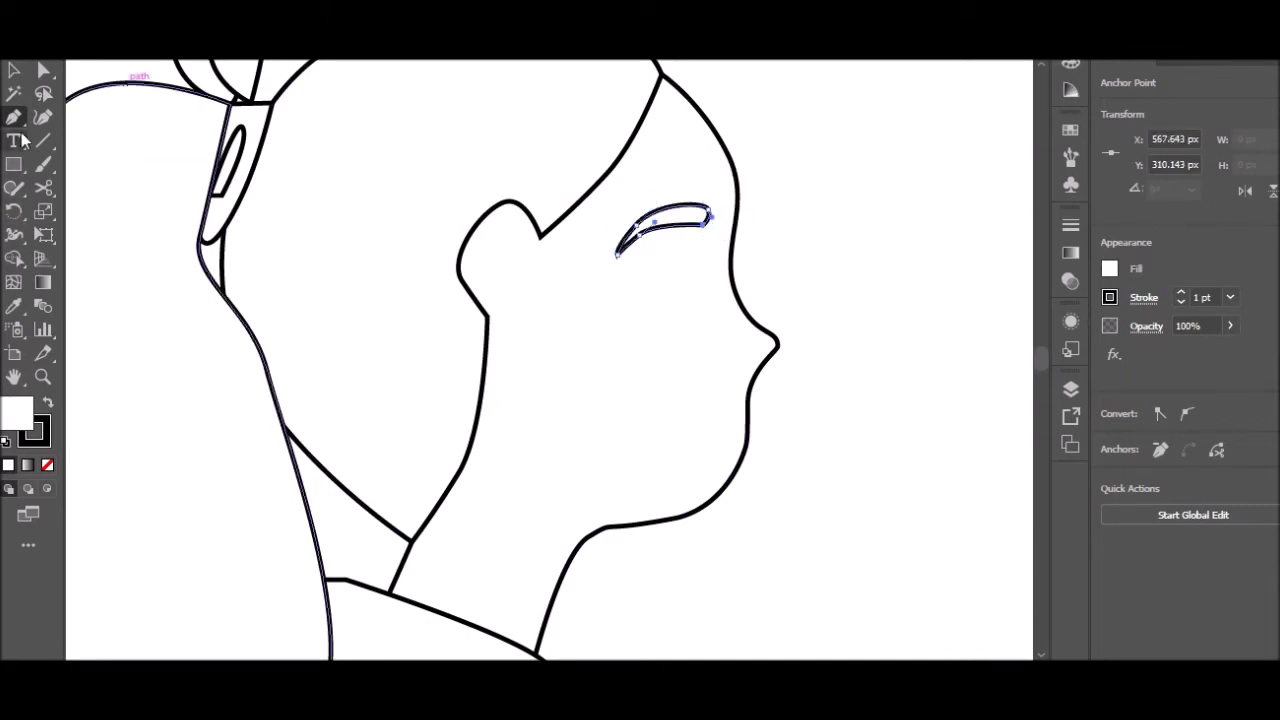
# Draw a small oval eye under the girl's eyebrow and fill it solid black
pyautogui.moveTo(14, 170); pyautogui.dragTo(80, 208)
pyautogui.moveTo(680, 268); pyautogui.dragTo(682, 284)
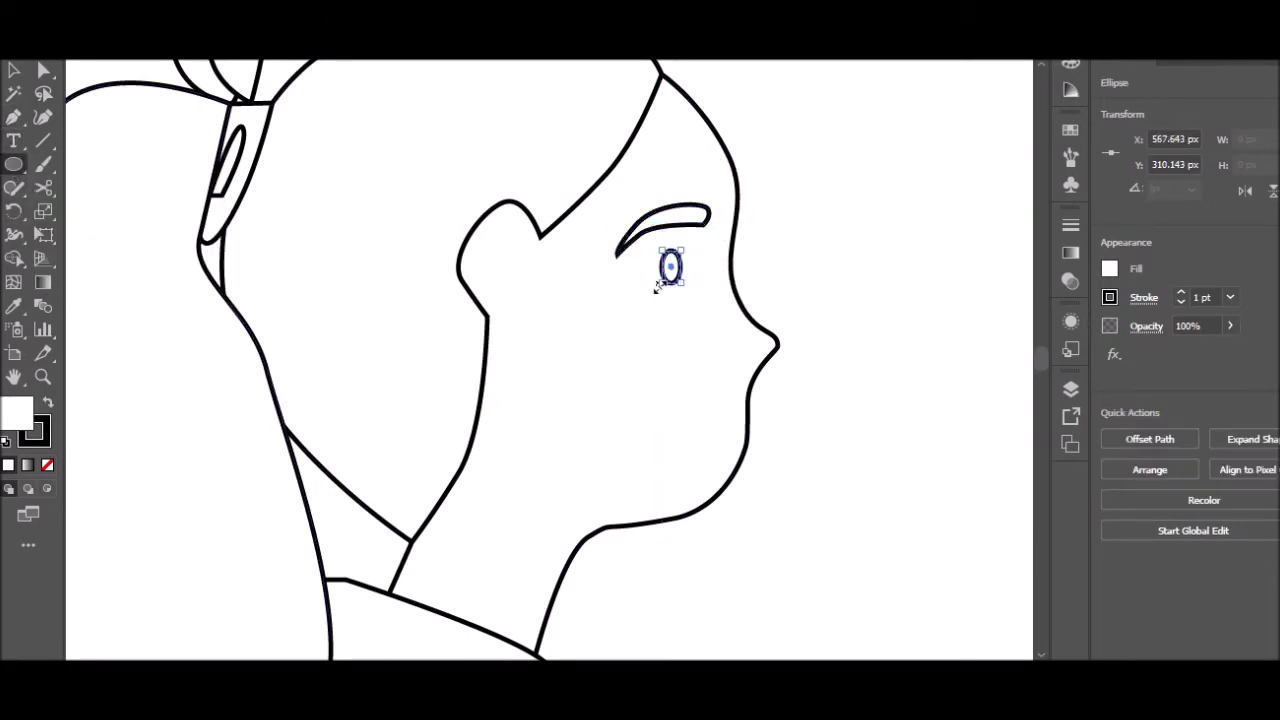
pyautogui.doubleClick(34, 431)
pyautogui.click(1260, 232)
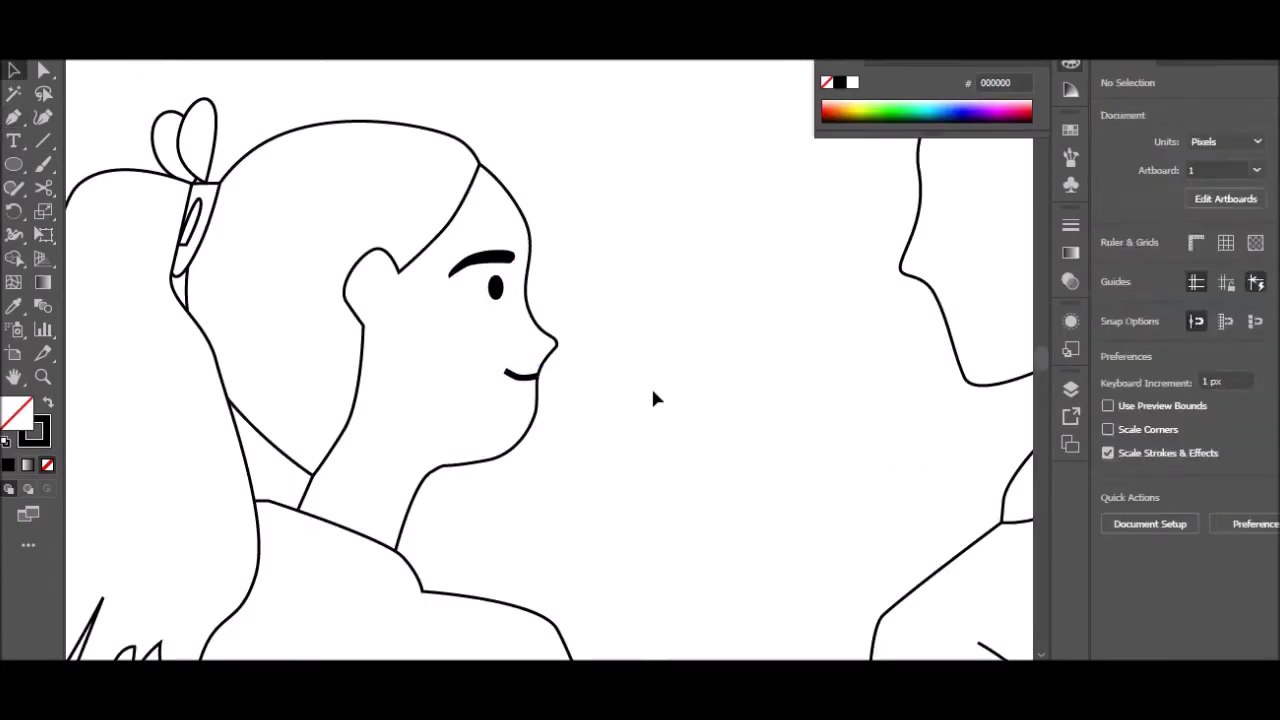
# Finish the girl's smile, then give the boy a thick eyebrow, oval eye and smile
pyautogui.click(660, 260)
pyautogui.click(588, 245)
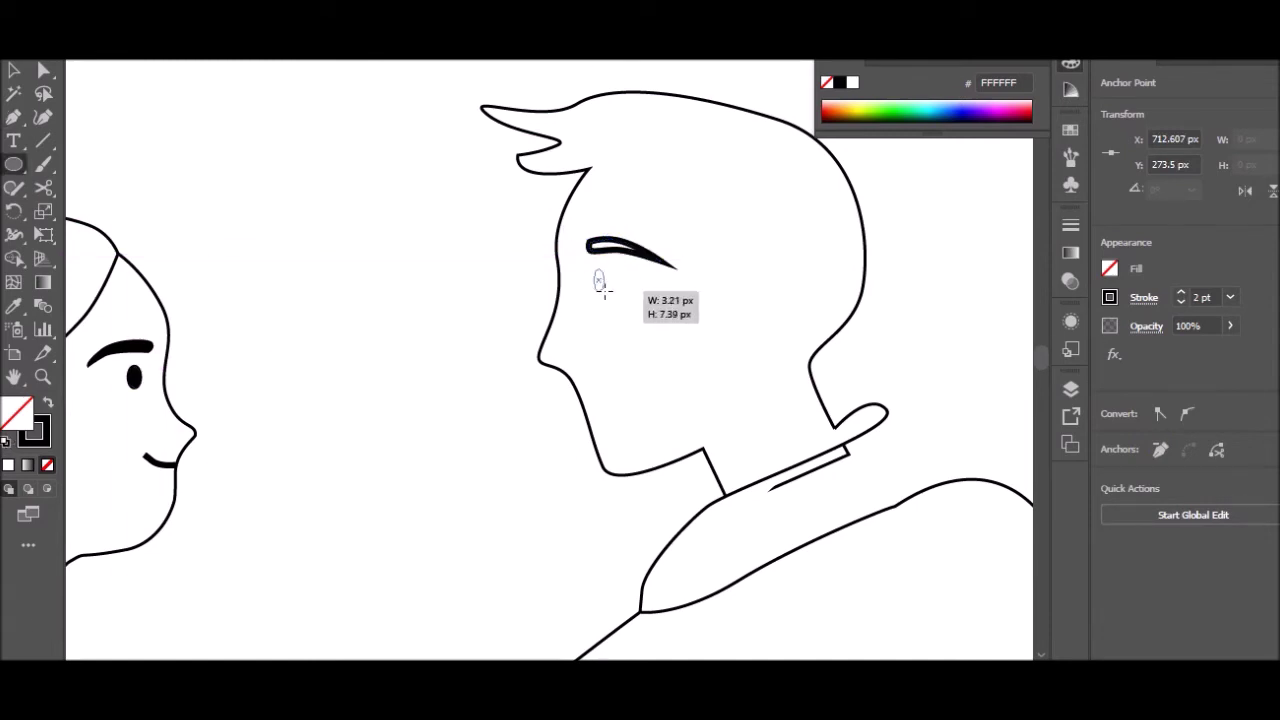
pyautogui.moveTo(602, 290); pyautogui.dragTo(613, 300)
pyautogui.press('p')
pyautogui.click(576, 391)
pyautogui.moveTo(607, 364); pyautogui.dragTo(626, 354)
pyautogui.scroll(-2, 610, 300)
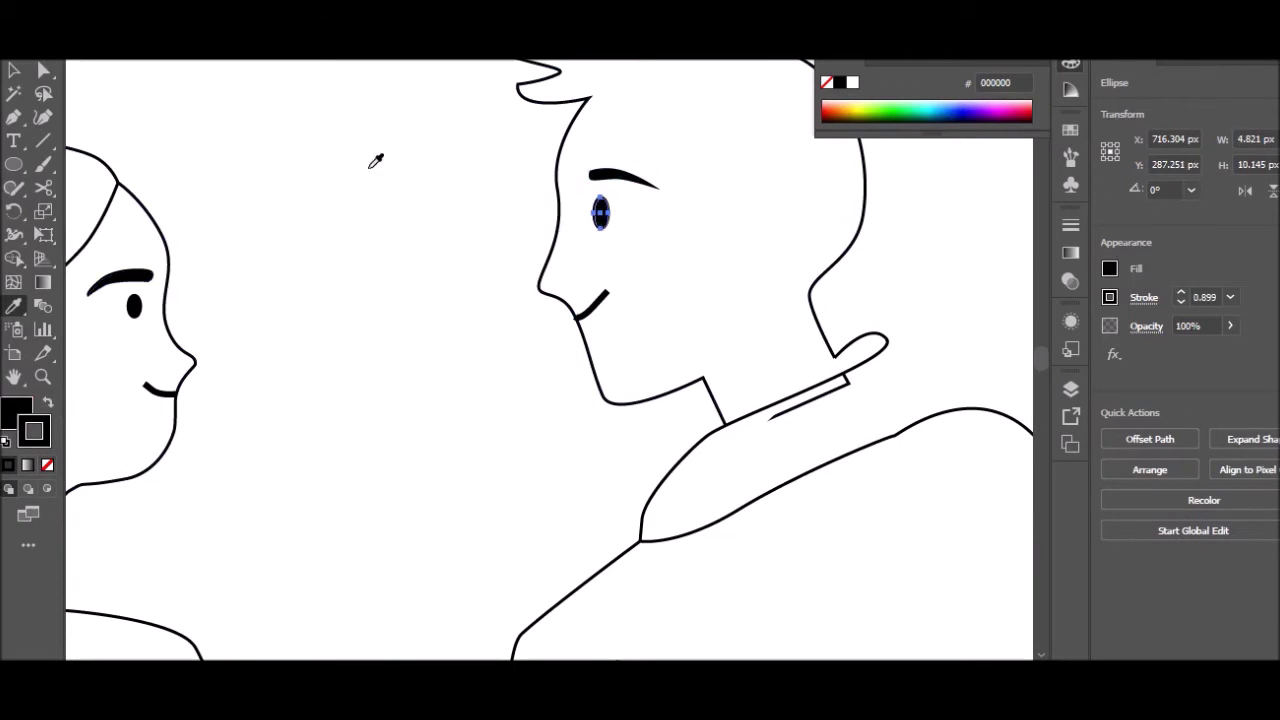
# Taper the tip of the boy's eyebrow using the corner settings
pyautogui.doubleClick(623, 214)
pyautogui.press('Return')
pyautogui.moveTo(475, 165); pyautogui.dragTo(608, 234)
pyautogui.hotkey('ctrl', '-')
pyautogui.click(633, 189)
pyautogui.hotkey('ctrl', '-')
pyautogui.moveTo(633, 193); pyautogui.dragTo(613, 240)
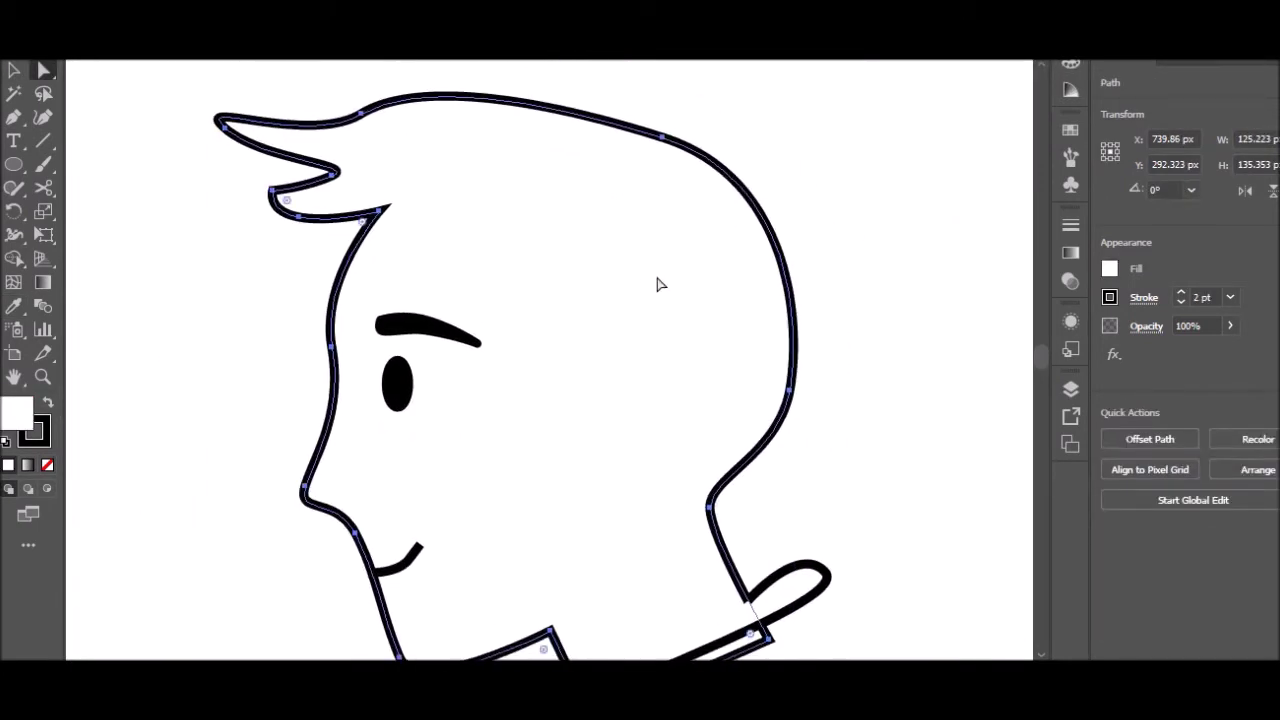
# Trace the boy's hair outline from the fringe around the ear and down the neck
pyautogui.press('p')
pyautogui.click(418, 210)
pyautogui.click(389, 261)
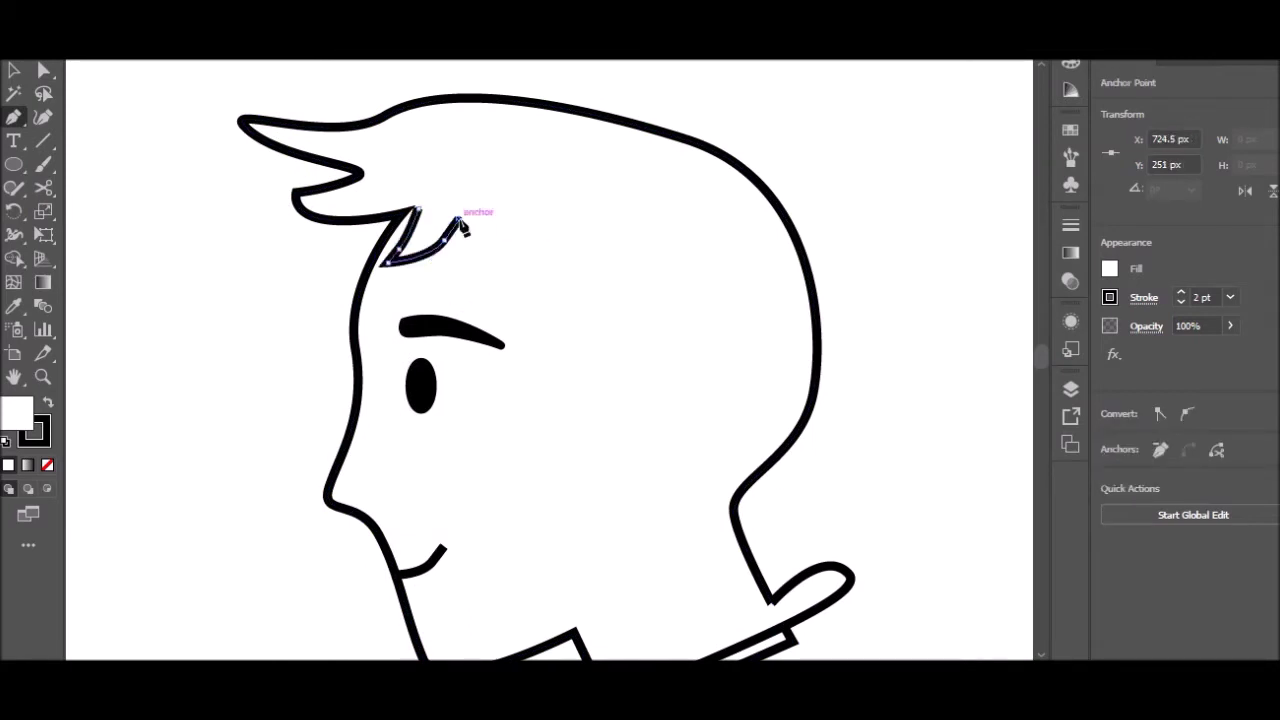
pyautogui.moveTo(604, 348)
pyautogui.mouseDown()
pyautogui.moveTo(649, 314)
pyautogui.moveTo(666, 357)
pyautogui.mouseUp()
pyautogui.click(628, 432)
pyautogui.click(639, 467)
pyautogui.moveTo(711, 521); pyautogui.dragTo(738, 526)
pyautogui.press('a')
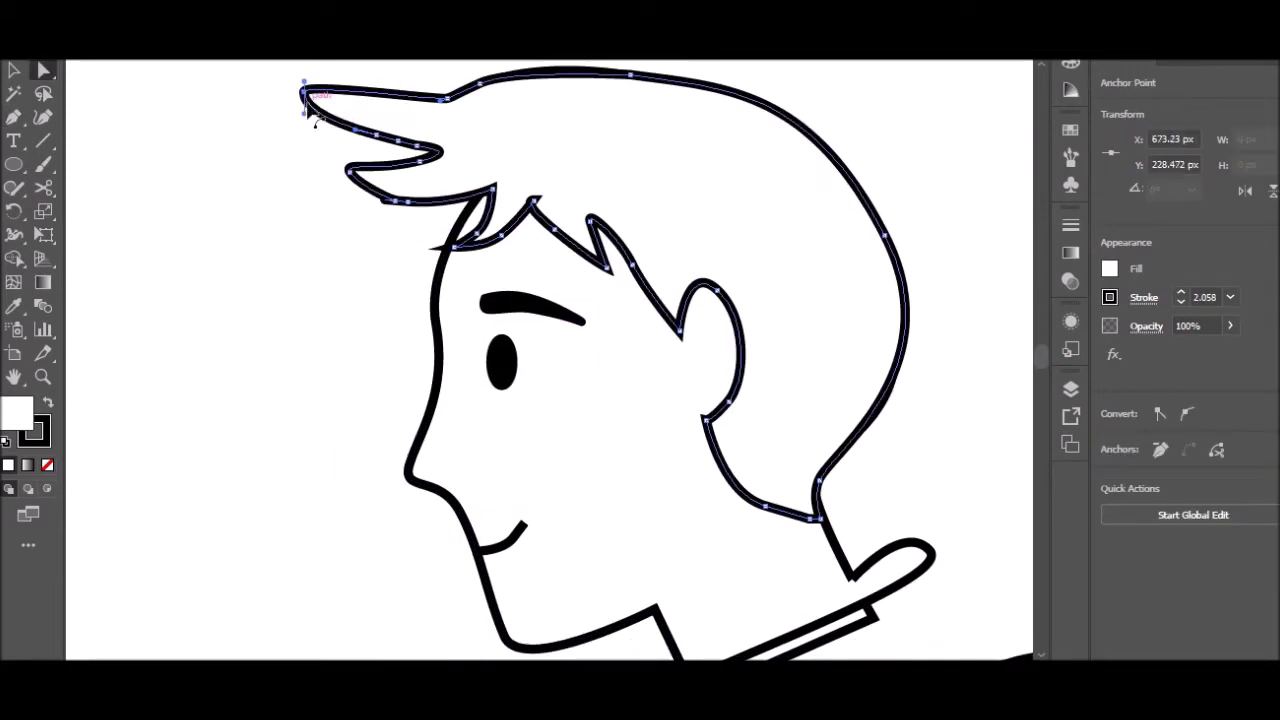
# Fill the boy's hair black and refine the front spike and the outline near the ear
pyautogui.moveTo(291, 82); pyautogui.dragTo(312, 118)
pyautogui.click(838, 220)
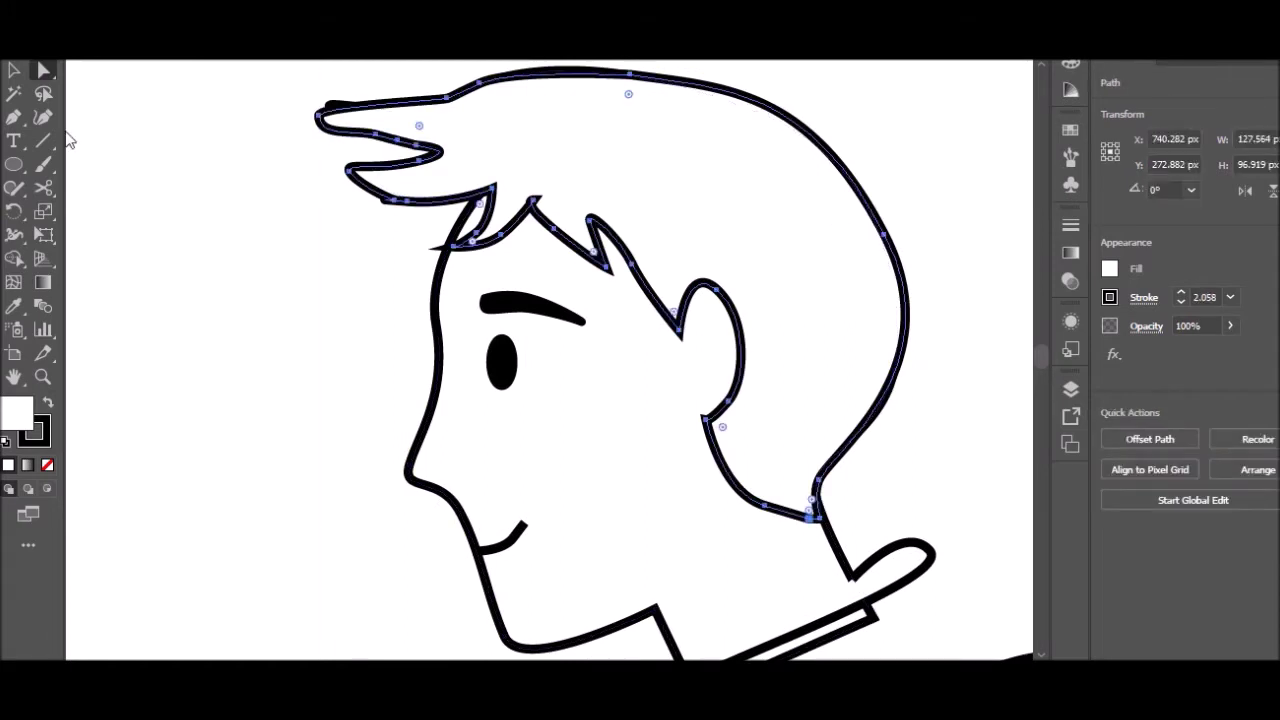
pyautogui.click(497, 350)
pyautogui.hotkey('ctrl', 'shift', 'a')
pyautogui.hotkey('ctrl', '-')
pyautogui.press('a')
pyautogui.click(733, 257)
pyautogui.moveTo(766, 329); pyautogui.dragTo(755, 338)
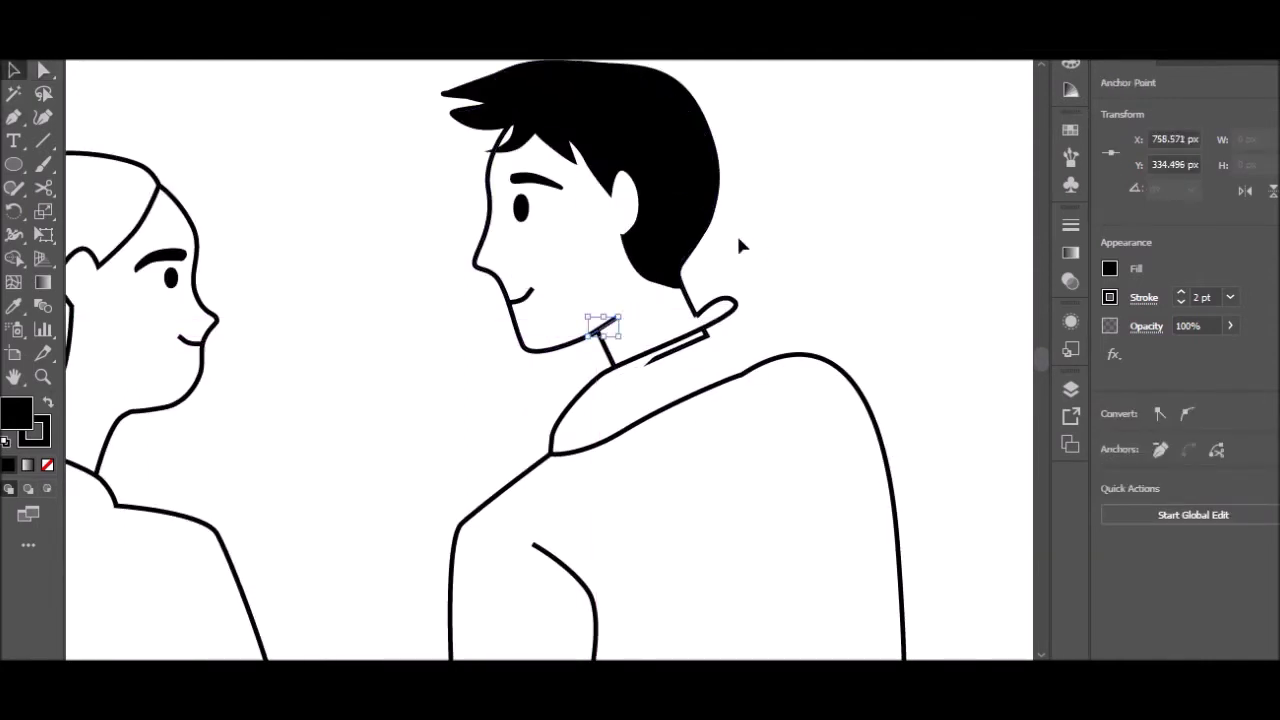
# Reshape the boy's collar outline and select it for the navy fill
pyautogui.moveTo(700, 251); pyautogui.dragTo(528, 314)
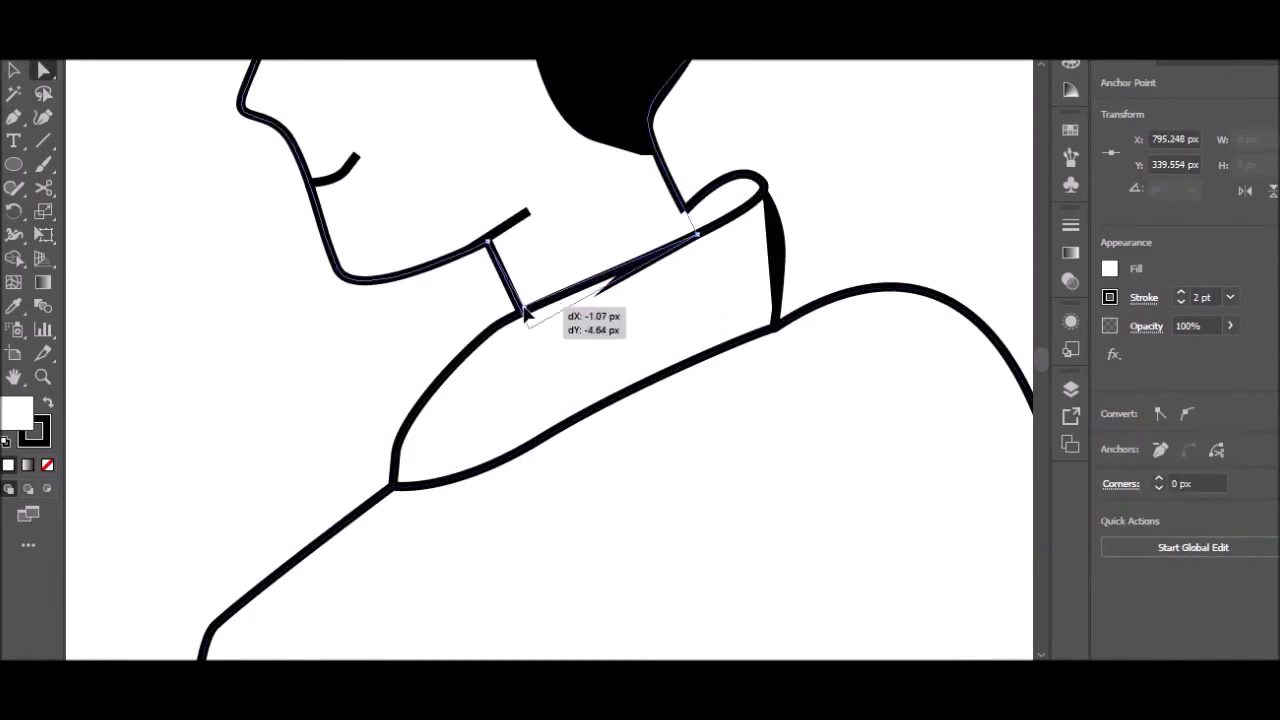
pyautogui.keyDown('ctrl'); pyautogui.click(757, 144); pyautogui.keyUp('ctrl')
pyautogui.press('a')
pyautogui.click(773, 255)
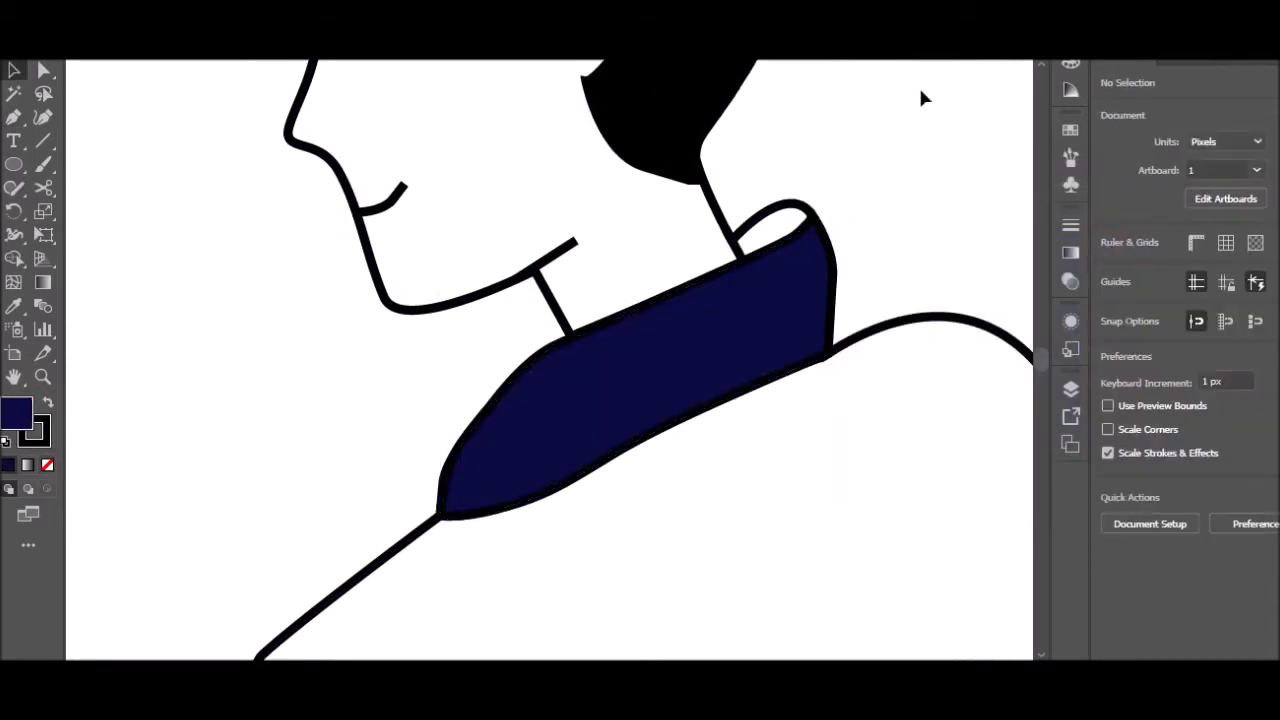
# Draw three straight fold lines inside the navy collar
pyautogui.click(768, 282)
pyautogui.click(770, 355)
pyautogui.click(697, 318)
pyautogui.click(672, 400)
pyautogui.click(612, 350)
pyautogui.click(585, 460)
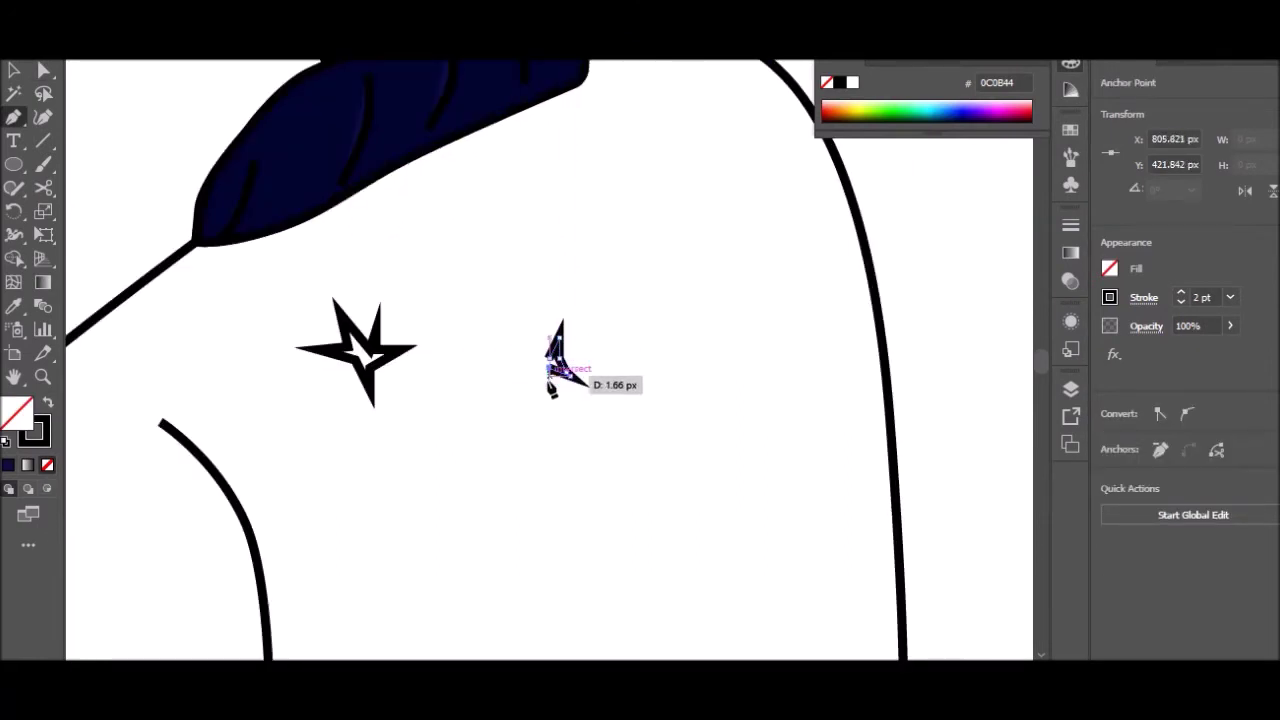
# Close the second star and draw the third and fourth spiky stars on the jacket
pyautogui.click(533, 356)
pyautogui.click(735, 378)
pyautogui.click(776, 340)
pyautogui.click(760, 382)
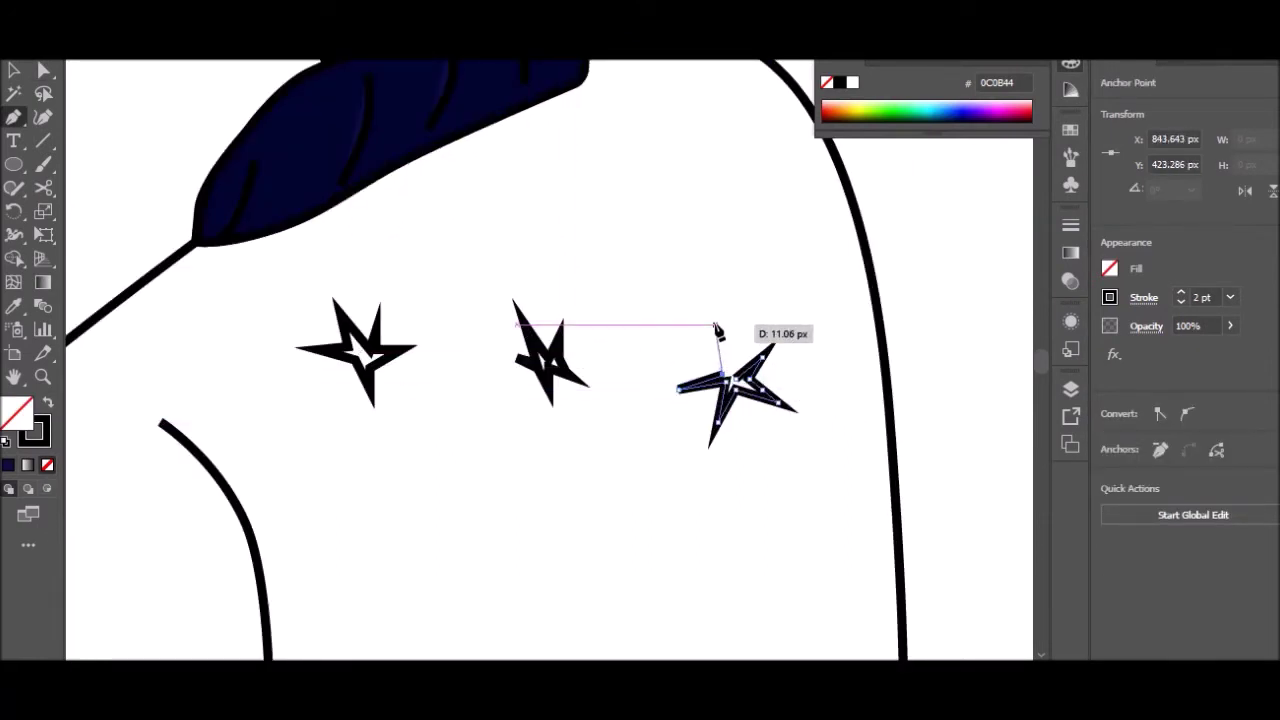
pyautogui.scroll(-3, 722, 350)
pyautogui.click(490, 370)
pyautogui.click(478, 444)
pyautogui.click(492, 440)
pyautogui.click(540, 449)
pyautogui.click(405, 375)
pyautogui.click(410, 492)
# Draw the fifth star, then select the first star for filling
pyautogui.click(750, 413)
pyautogui.click(732, 462)
pyautogui.click(778, 470)
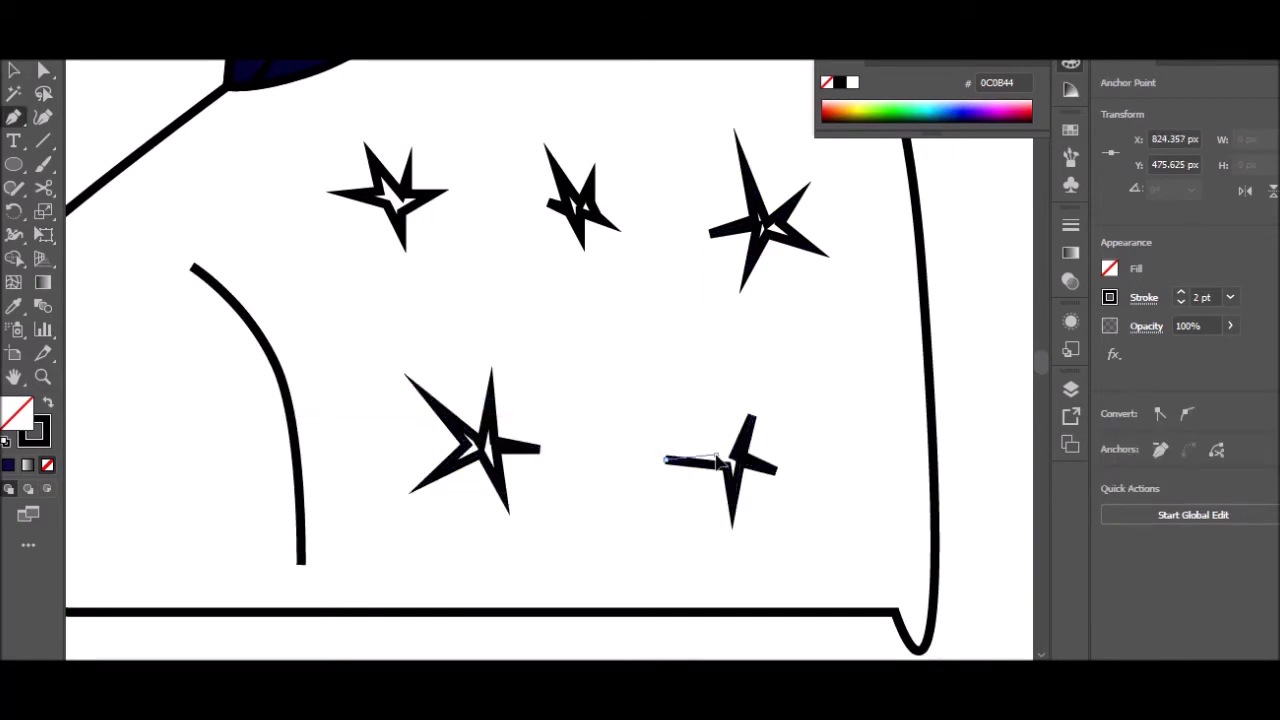
pyautogui.scroll(-2, 718, 460)
pyautogui.press('v')
pyautogui.click(488, 338)
pyautogui.doubleClick(16, 410)
# Fill the first star yellow and the second star red with no outline
pyautogui.click(1174, 226)
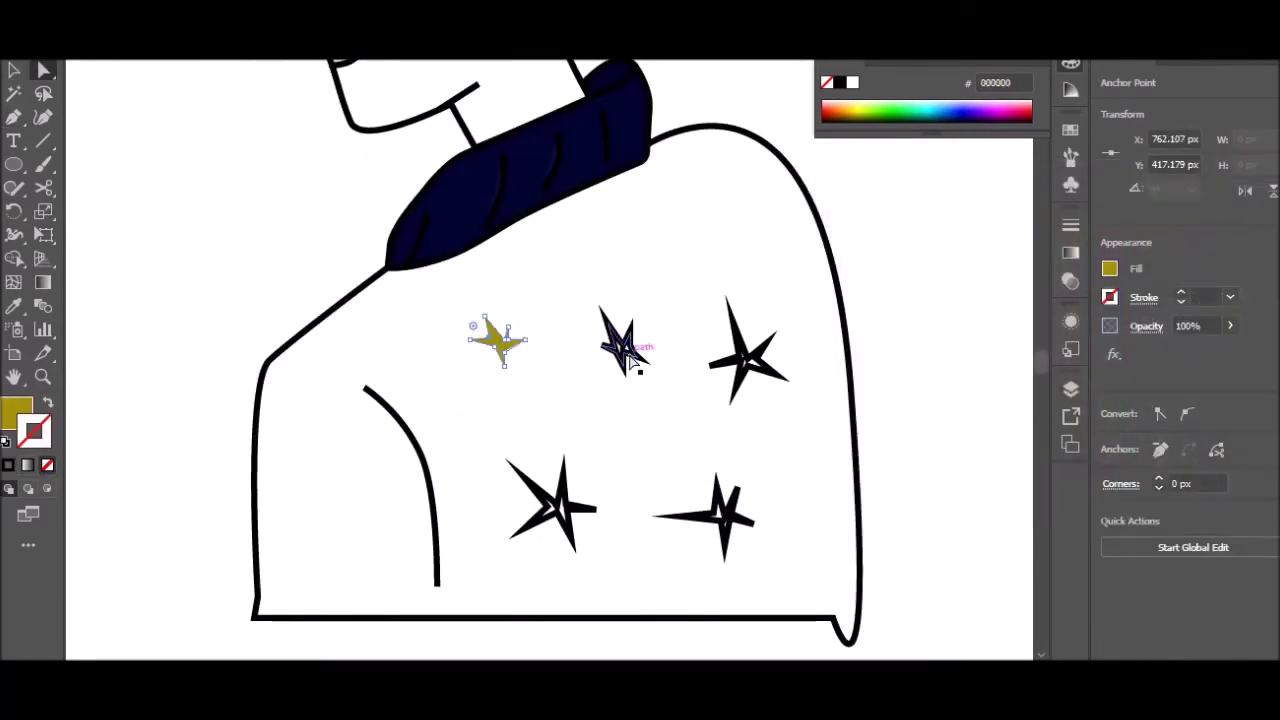
pyautogui.click(622, 345)
pyautogui.doubleClick(16, 410)
pyautogui.click(1108, 228)
pyautogui.click(1045, 255)
pyautogui.press('Return')
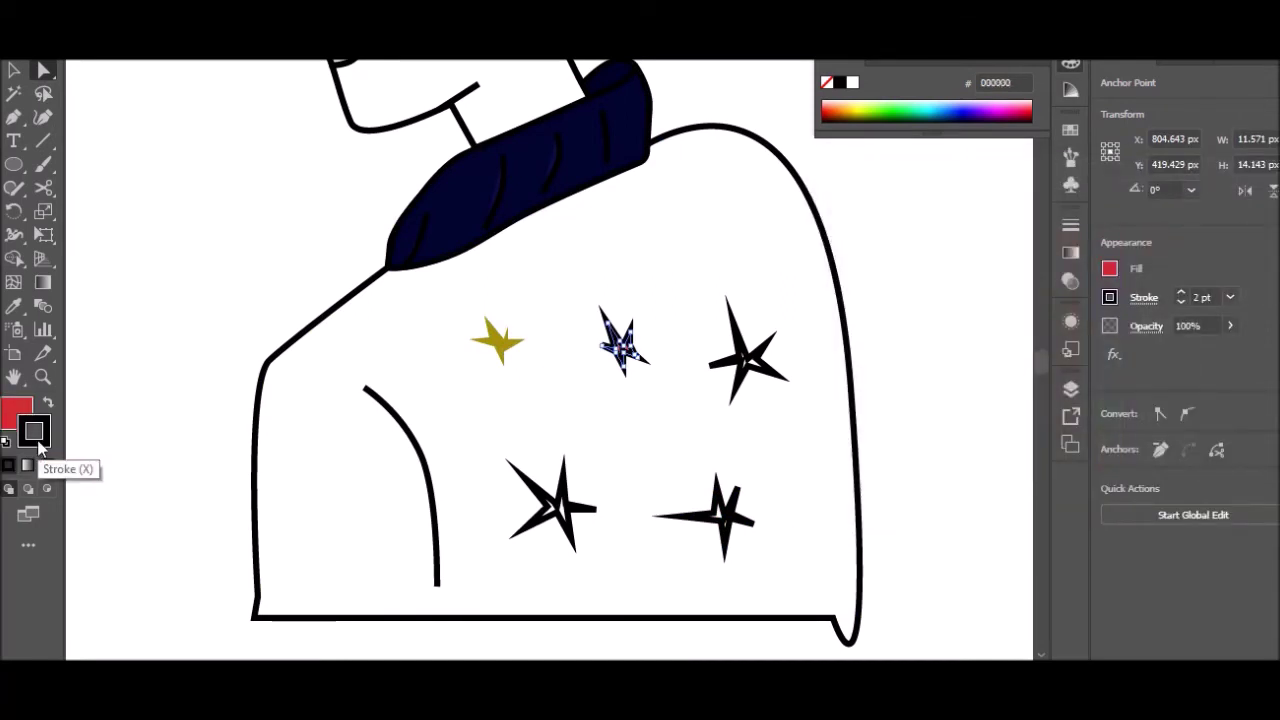
pyautogui.click(47, 464)
# Make the third star cyan and sample red onto the fourth and fifth stars
pyautogui.click(748, 355)
pyautogui.click(925, 111)
pyautogui.click(555, 505)
pyautogui.press('i')
pyautogui.click(618, 343)
pyautogui.hotkey('ctrl', 'z')
pyautogui.keyDown('shift'); pyautogui.click(715, 515); pyautogui.keyUp('shift')
# Fill the jacket navy, then resize, reposition and duplicate the stars across it
pyautogui.click(622, 343)
pyautogui.click(520, 180)
pyautogui.press('a')
pyautogui.moveTo(693, 308); pyautogui.dragTo(704, 307)
pyautogui.moveTo(632, 460); pyautogui.dragTo(646, 471)
pyautogui.moveTo(795, 468); pyautogui.dragTo(810, 476)
pyautogui.moveTo(822, 313); pyautogui.dragTo(830, 325)
pyautogui.moveTo(738, 387)
pyautogui.mouseDown()
pyautogui.moveTo(712, 172)
pyautogui.moveTo(723, 193)
pyautogui.mouseUp()
pyautogui.moveTo(586, 306); pyautogui.dragTo(851, 256)
# Draw five small ellipse dots scattered over the jacket
pyautogui.click(900, 280)
pyautogui.press('e')
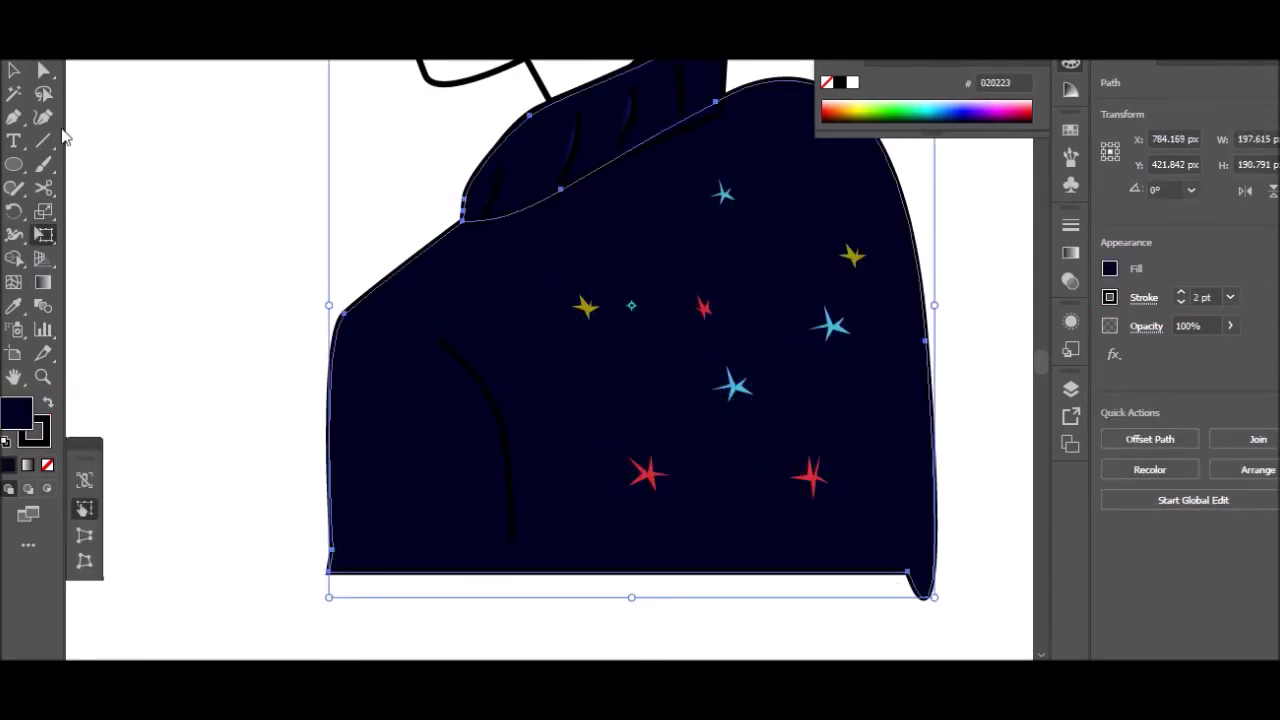
pyautogui.press('l')
pyautogui.moveTo(556, 391); pyautogui.dragTo(559, 394)
pyautogui.moveTo(883, 431); pyautogui.dragTo(893, 450)
pyautogui.moveTo(584, 536); pyautogui.dragTo(594, 554)
pyautogui.moveTo(375, 468); pyautogui.dragTo(384, 486)
pyautogui.moveTo(417, 381); pyautogui.dragTo(425, 398)
# Duplicate the yellow and cyan stars toward the jacket's lower left
pyautogui.press('v')
pyautogui.moveTo(586, 306); pyautogui.dragTo(453, 500)
pyautogui.moveTo(723, 193); pyautogui.dragTo(358, 368)
# Colour two dots red and two others yellow by sampling the stars
pyautogui.click(605, 232)
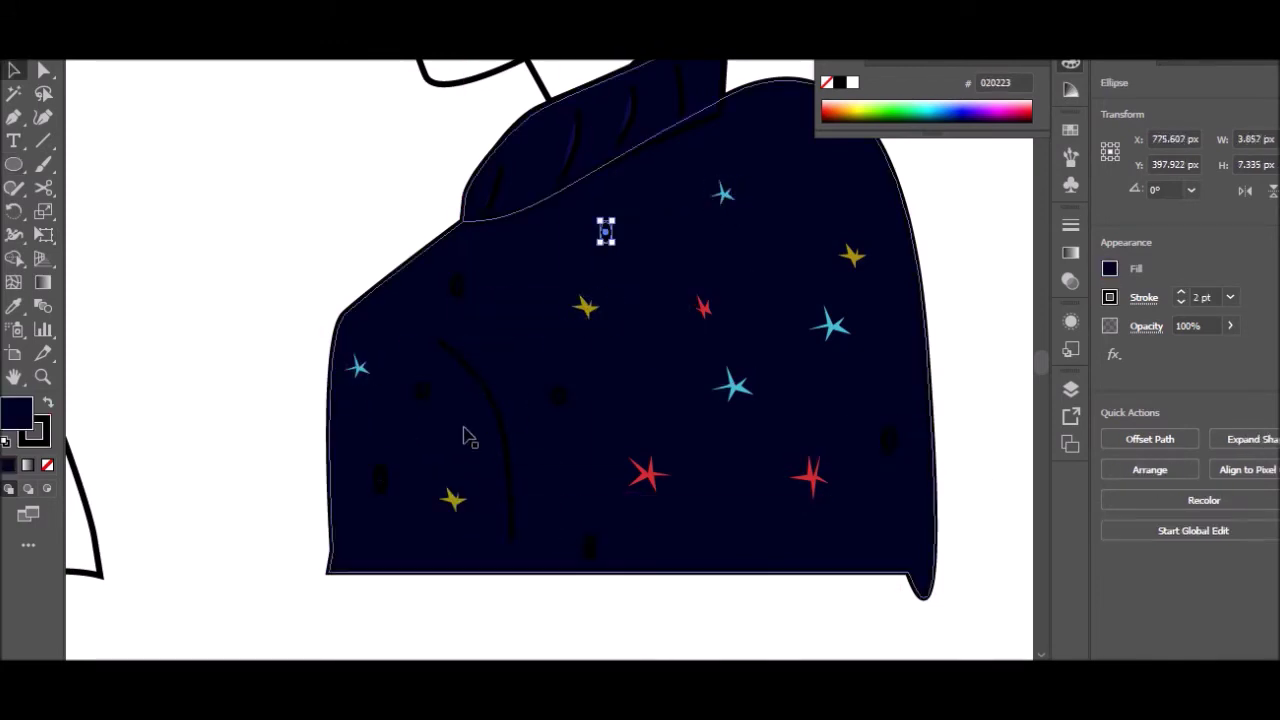
pyautogui.keyDown('shift'); pyautogui.click(380, 478); pyautogui.keyUp('shift')
pyautogui.press('i')
pyautogui.click(703, 307)
pyautogui.keyDown('ctrl'); pyautogui.click(457, 286); pyautogui.keyUp('ctrl')
pyautogui.keyDown('ctrl'); pyautogui.keyDown('shift'); pyautogui.click(420, 389); pyautogui.keyUp('shift'); pyautogui.keyUp('ctrl')
pyautogui.click(586, 306)
pyautogui.press('v')
# Fill the remaining two dots green
pyautogui.click(558, 395)
pyautogui.keyDown('shift'); pyautogui.click(889, 440); pyautogui.keyUp('shift')
pyautogui.doubleClick(16, 410)
pyautogui.click(1111, 390)
pyautogui.click(1057, 391)
pyautogui.press('Return')
pyautogui.hotkey('ctrl', 'a')
pyautogui.scroll(-1, 832, 576)
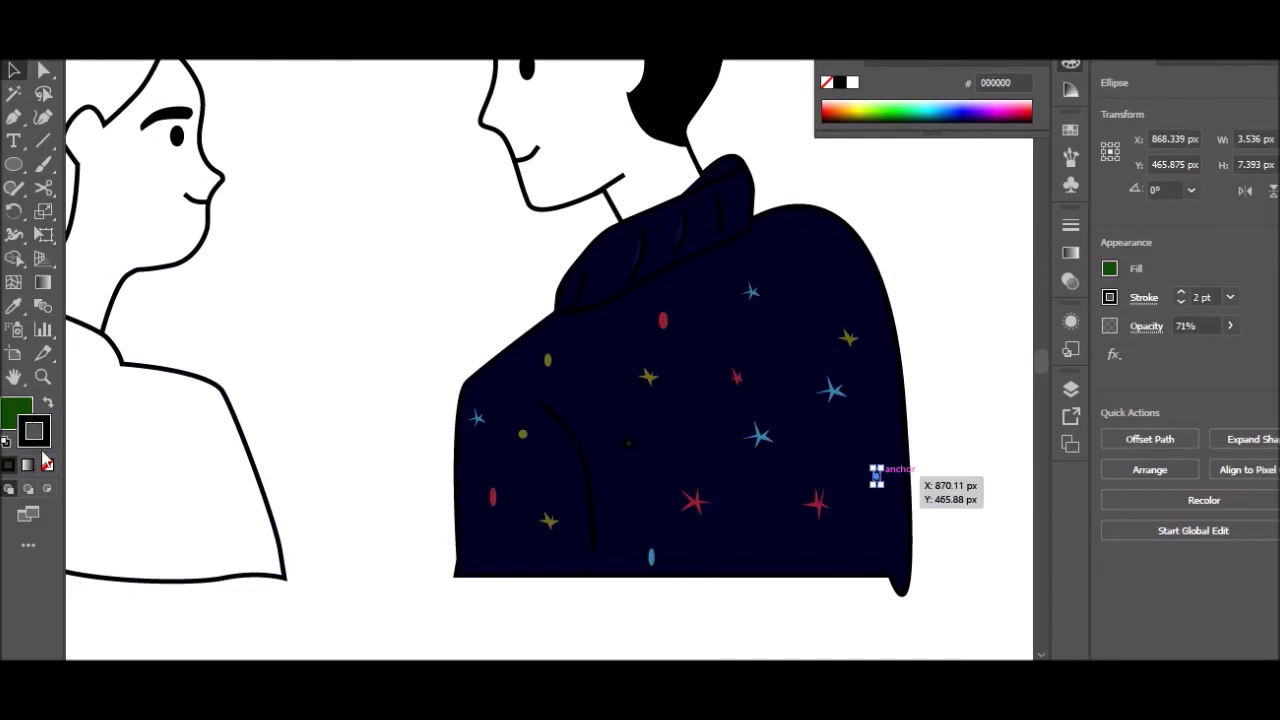
# Draw a grey 79797C highlight strand in the boy's hair with no outline
pyautogui.click(808, 382)
pyautogui.moveTo(830, 245); pyautogui.dragTo(834, 262)
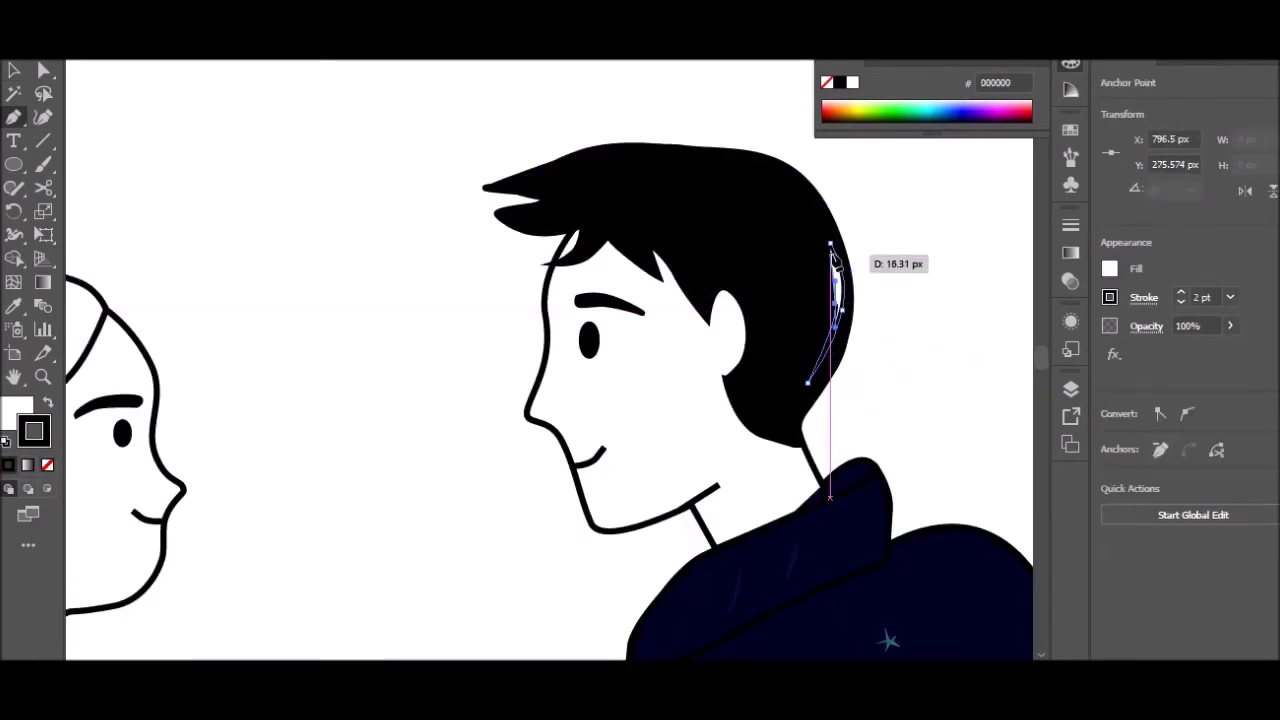
pyautogui.press('/')
pyautogui.doubleClick(34, 430)
pyautogui.press('Return')
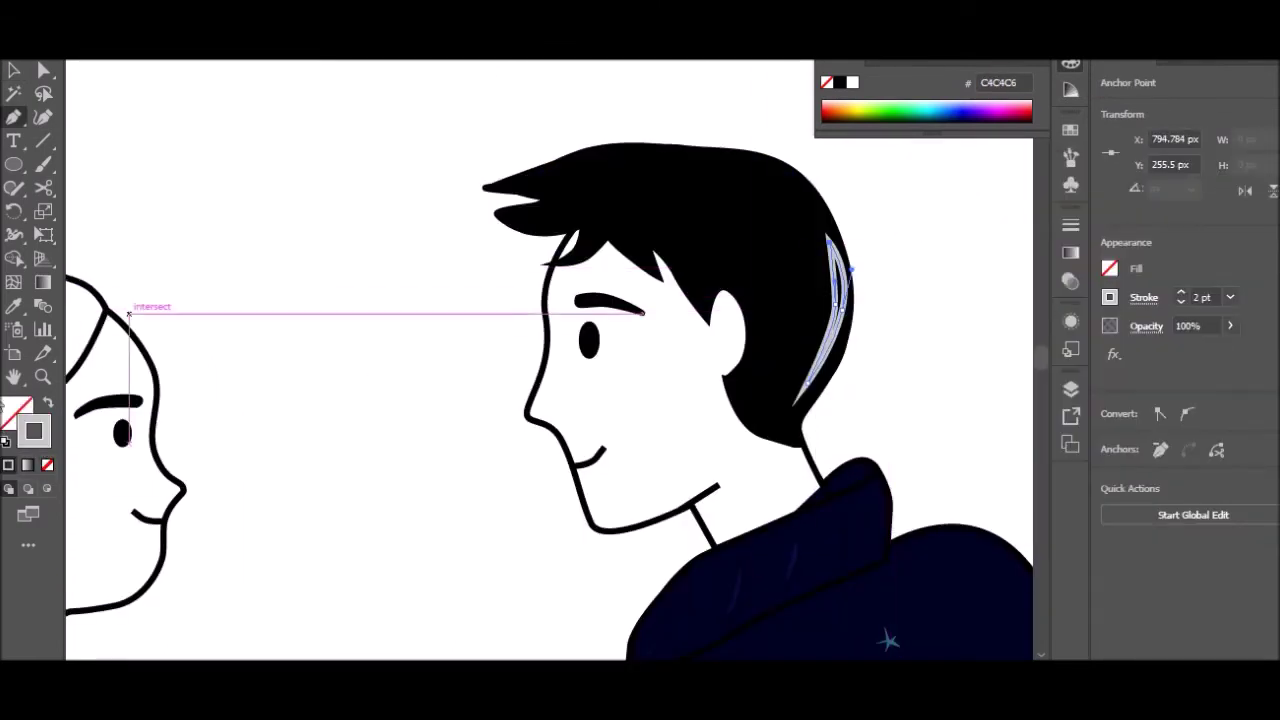
pyautogui.hotkey('shift', 'x')
pyautogui.doubleClick(16, 410)
pyautogui.press('Return')
pyautogui.press('a')
pyautogui.moveTo(841, 306); pyautogui.dragTo(843, 306)
pyautogui.hotkey('ctrl', 'shift', 'a')
# Add a second outline-free highlight strand to the girl's hair and enlarge it
pyautogui.click(547, 166)
pyautogui.moveTo(636, 156); pyautogui.dragTo(655, 166)
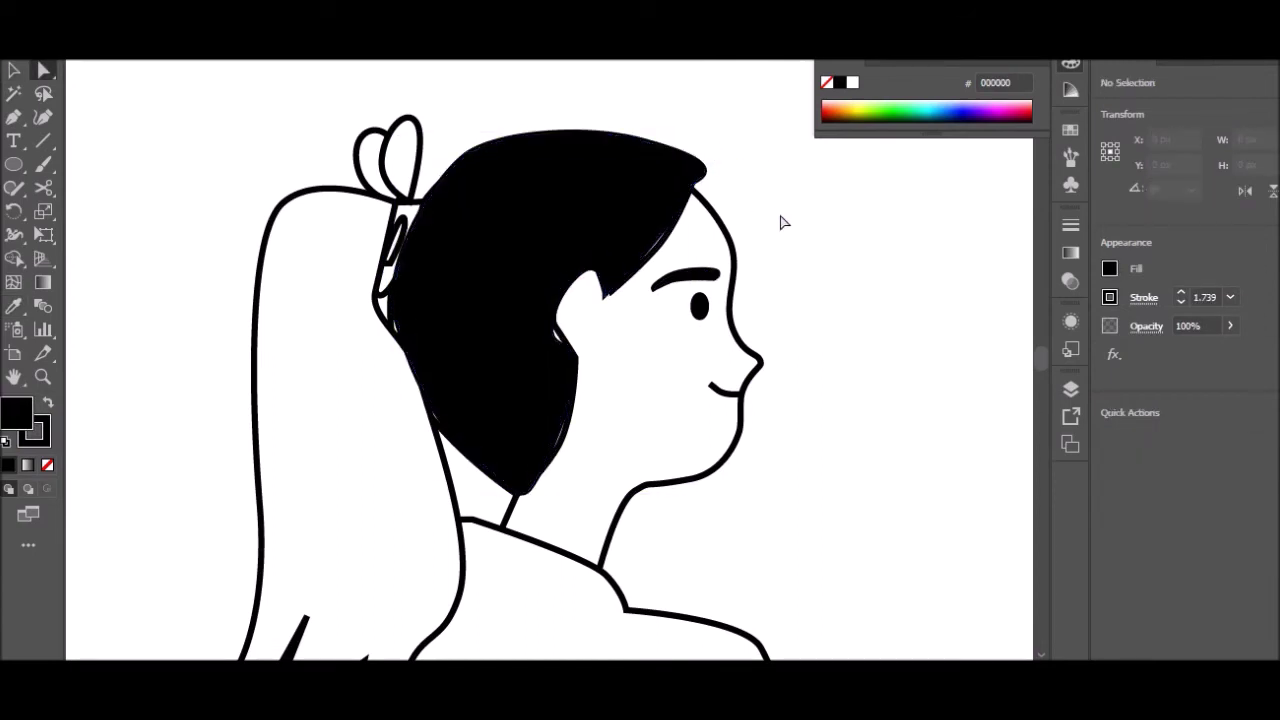
pyautogui.moveTo(424, 376); pyautogui.dragTo(430, 370)
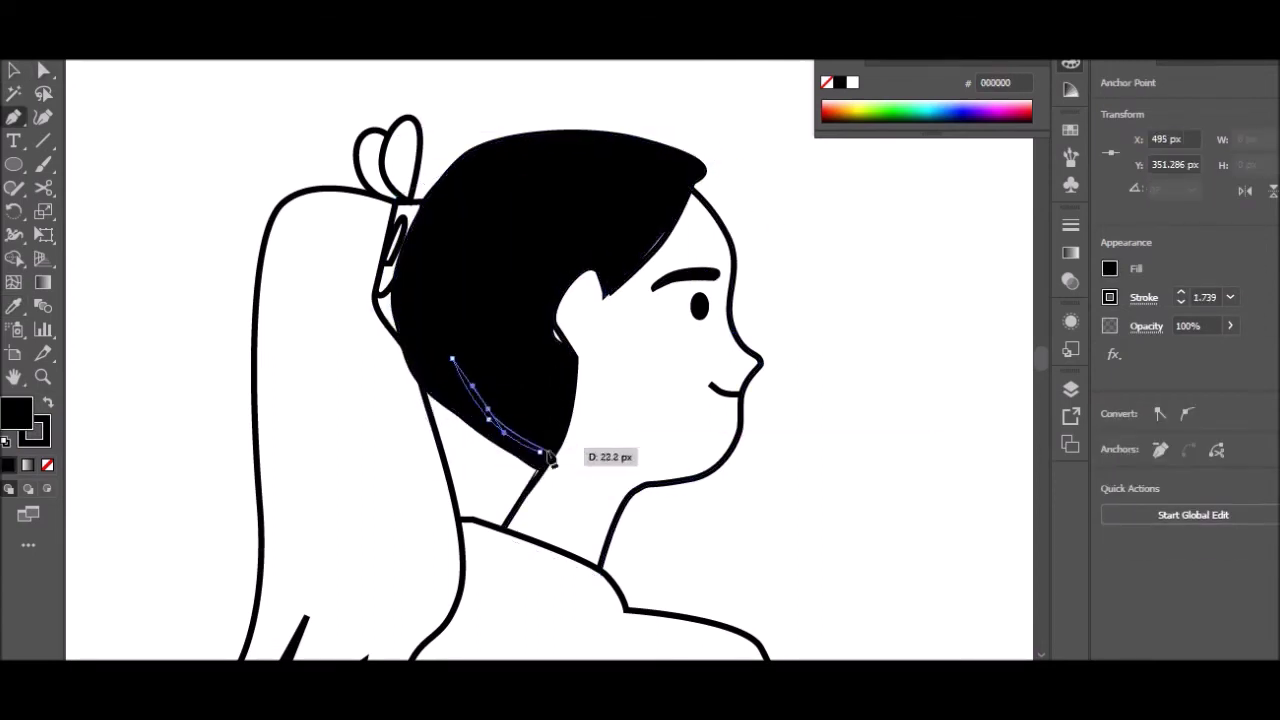
pyautogui.press('v')
pyautogui.doubleClick(16, 410)
pyautogui.press('Escape')
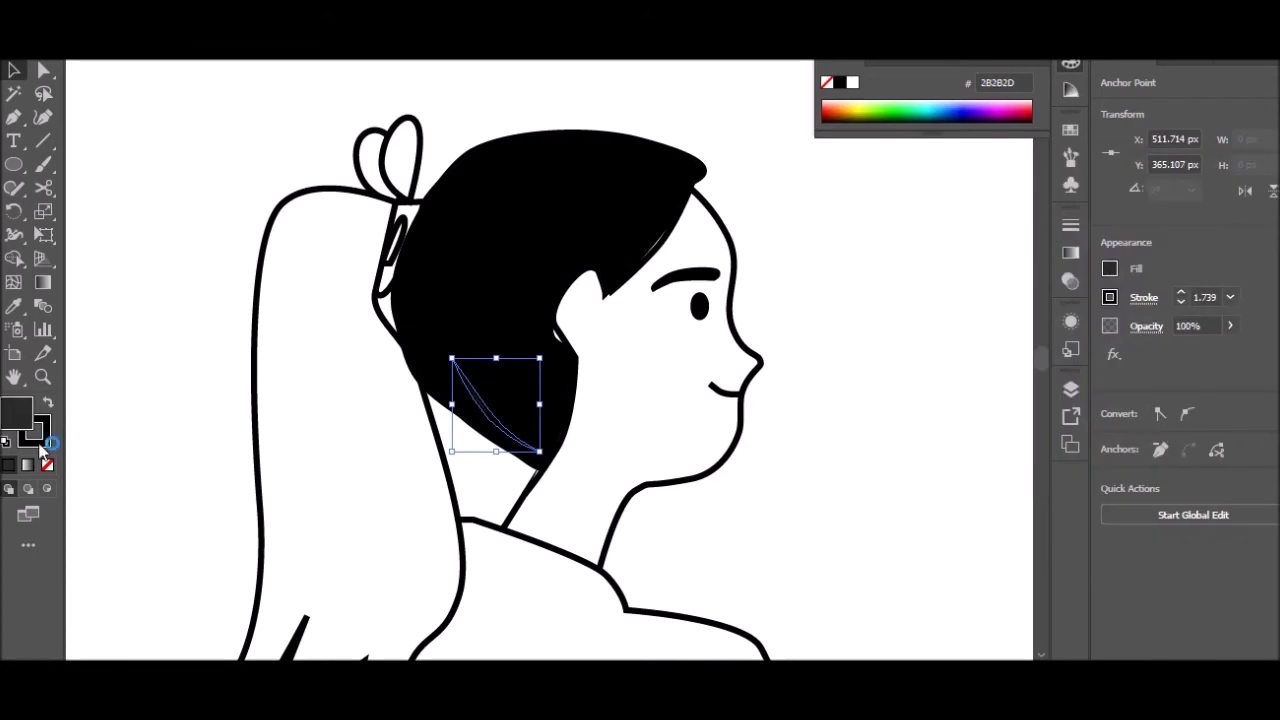
pyautogui.hotkey('ctrl', 'shift', 'a')
pyautogui.click(490, 430)
pyautogui.moveTo(466, 320); pyautogui.dragTo(414, 280)
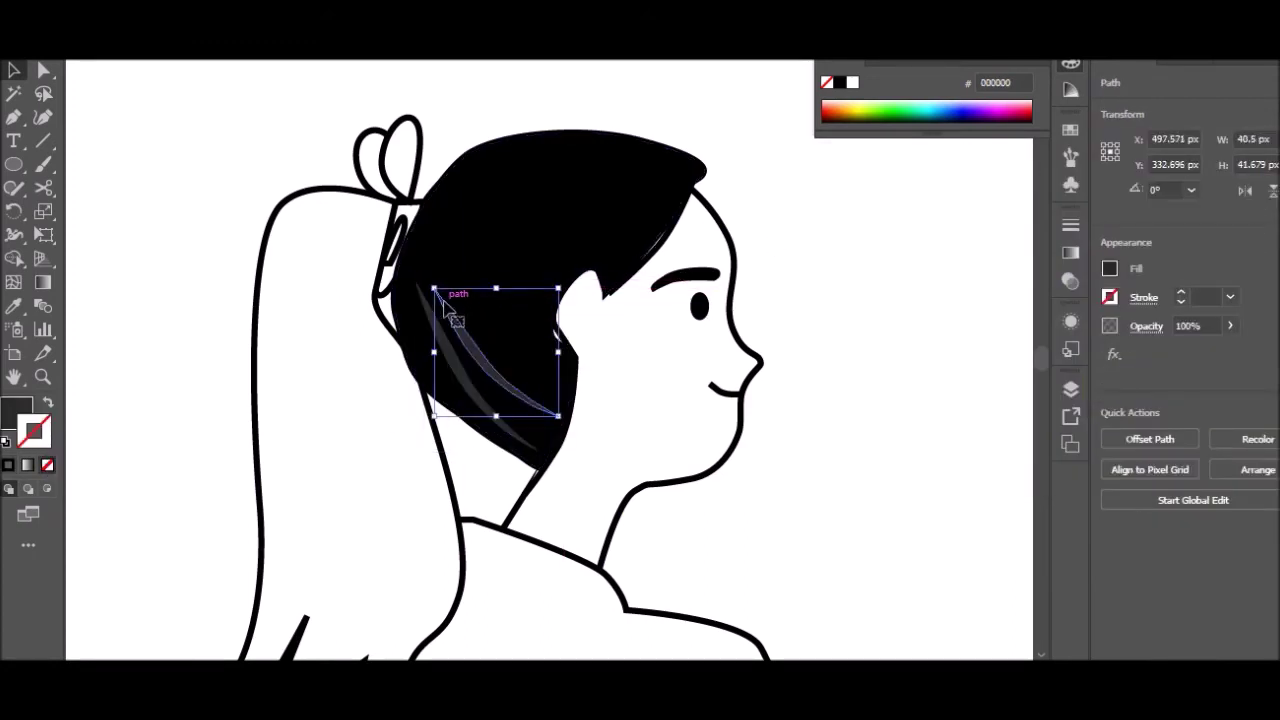
pyautogui.hotkey('ctrl', 'shift', 'a')
# Draw a three-point strand across the top of the girl's hair beside the orange tie
pyautogui.press('p')
pyautogui.click(569, 183)
pyautogui.click(456, 203)
pyautogui.click(424, 222)
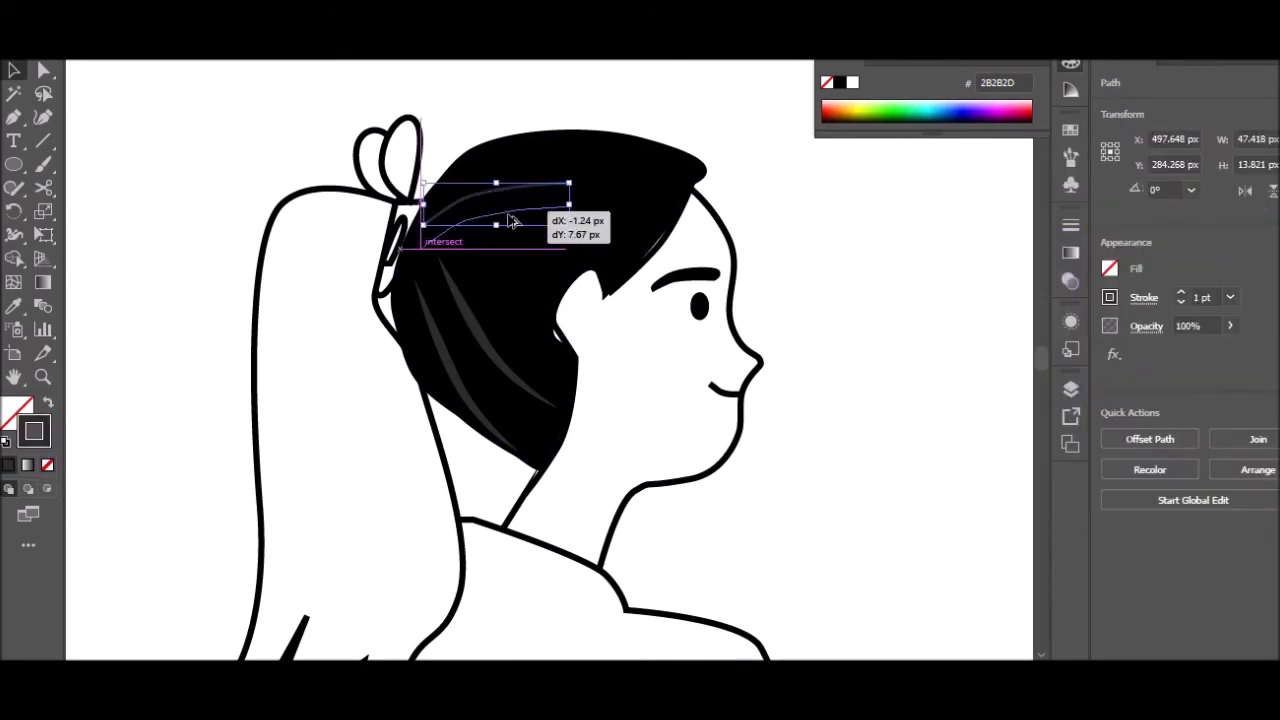
pyautogui.hotkey('ctrl', 'shift', 'a')
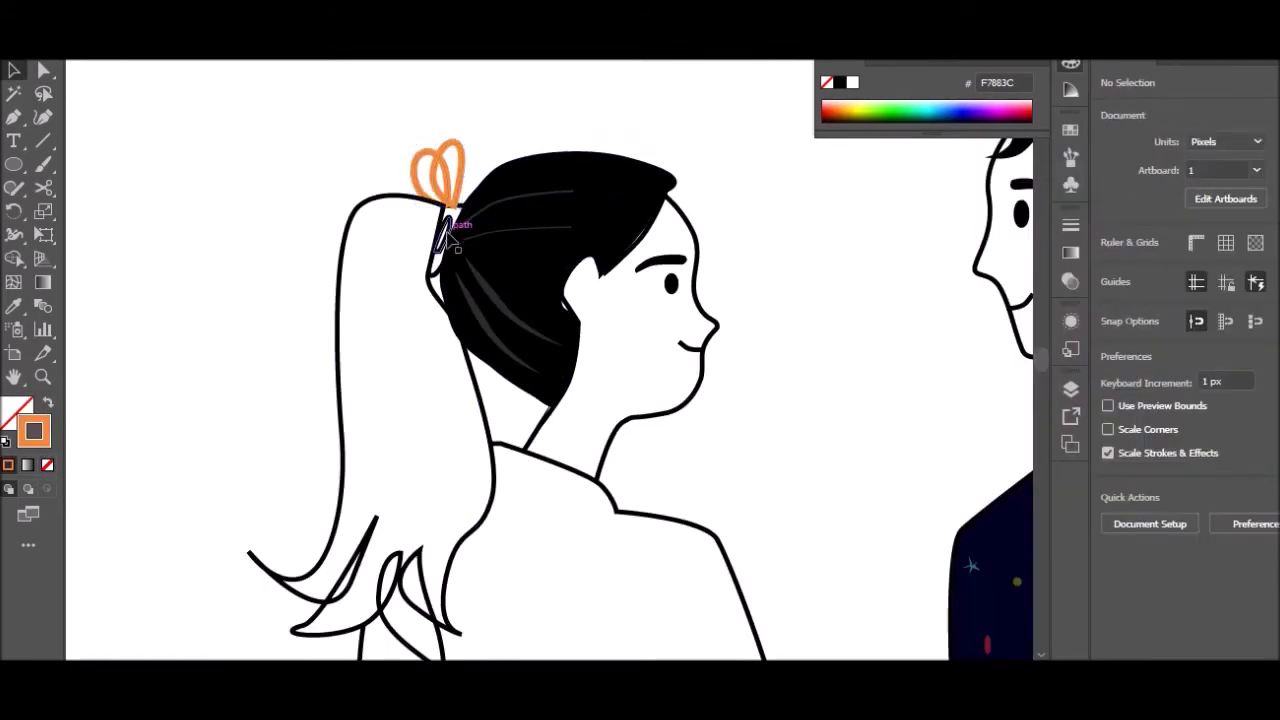
# Fill the small hair piece below the tie orange
pyautogui.click(446, 235)
pyautogui.press(',')
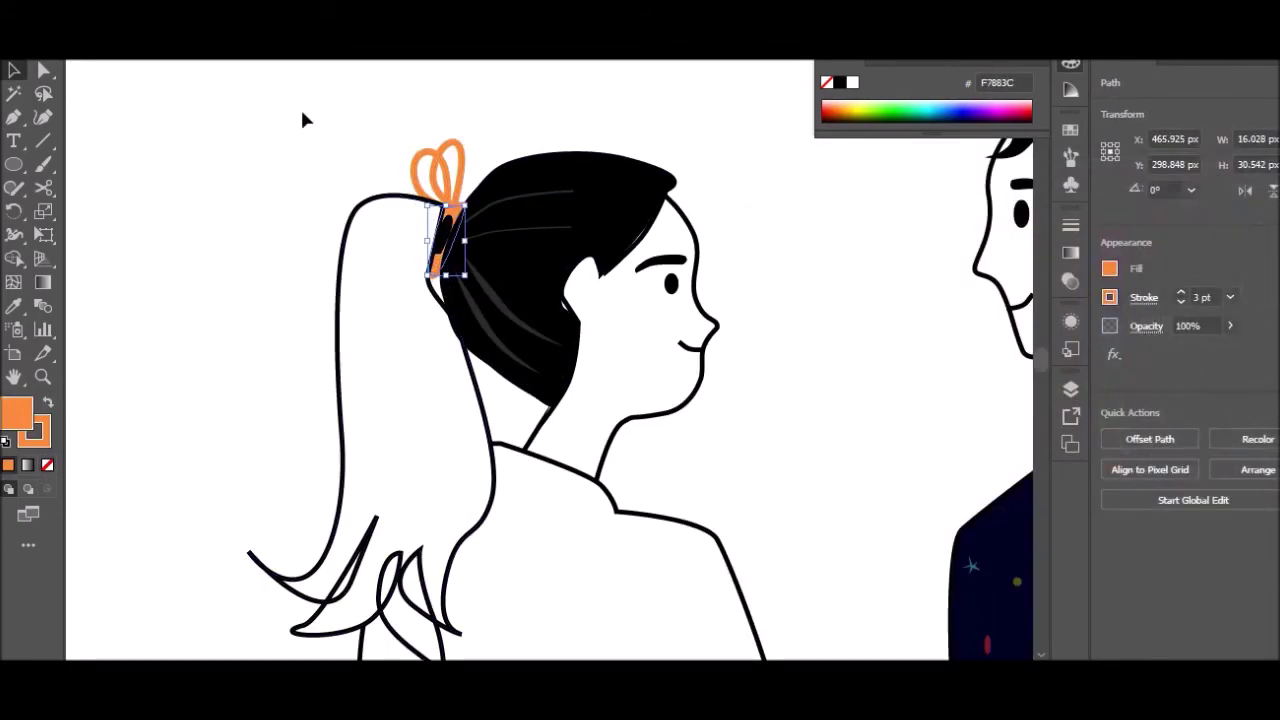
pyautogui.click(294, 120)
pyautogui.scroll(1, 343, 198)
pyautogui.scroll(1, 343, 205)
# Adjust the ponytail's anchor points and fill it solid black without an outline
pyautogui.click(483, 297)
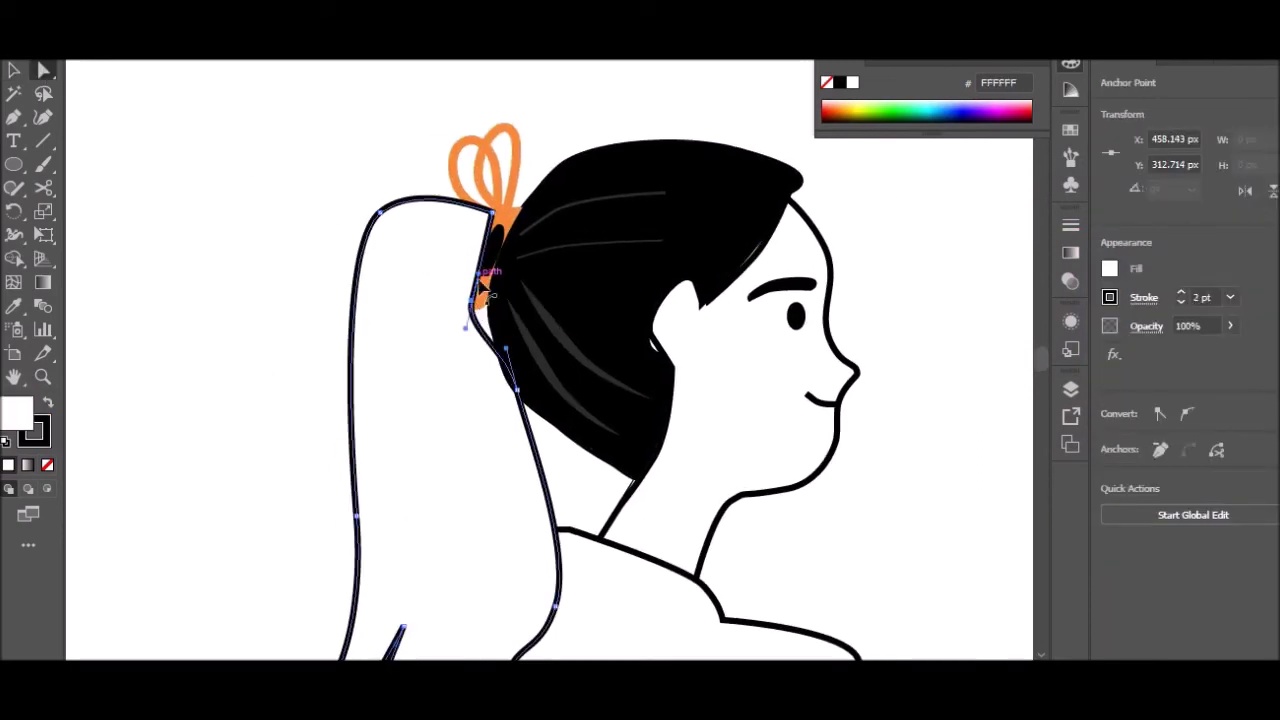
pyautogui.moveTo(467, 266); pyautogui.dragTo(472, 302)
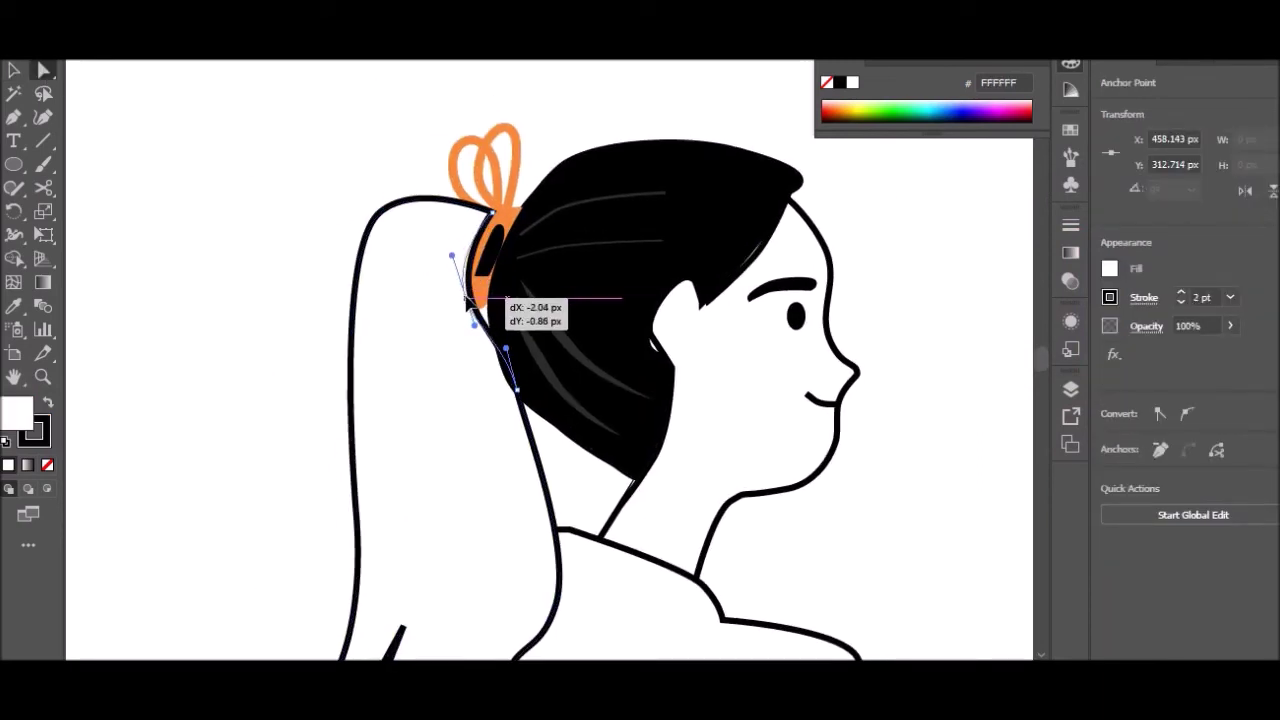
pyautogui.scroll(-1, 470, 341)
pyautogui.moveTo(517, 350); pyautogui.dragTo(514, 350)
pyautogui.scroll(-1, 336, 157)
pyautogui.press('i')
pyautogui.click(610, 250)
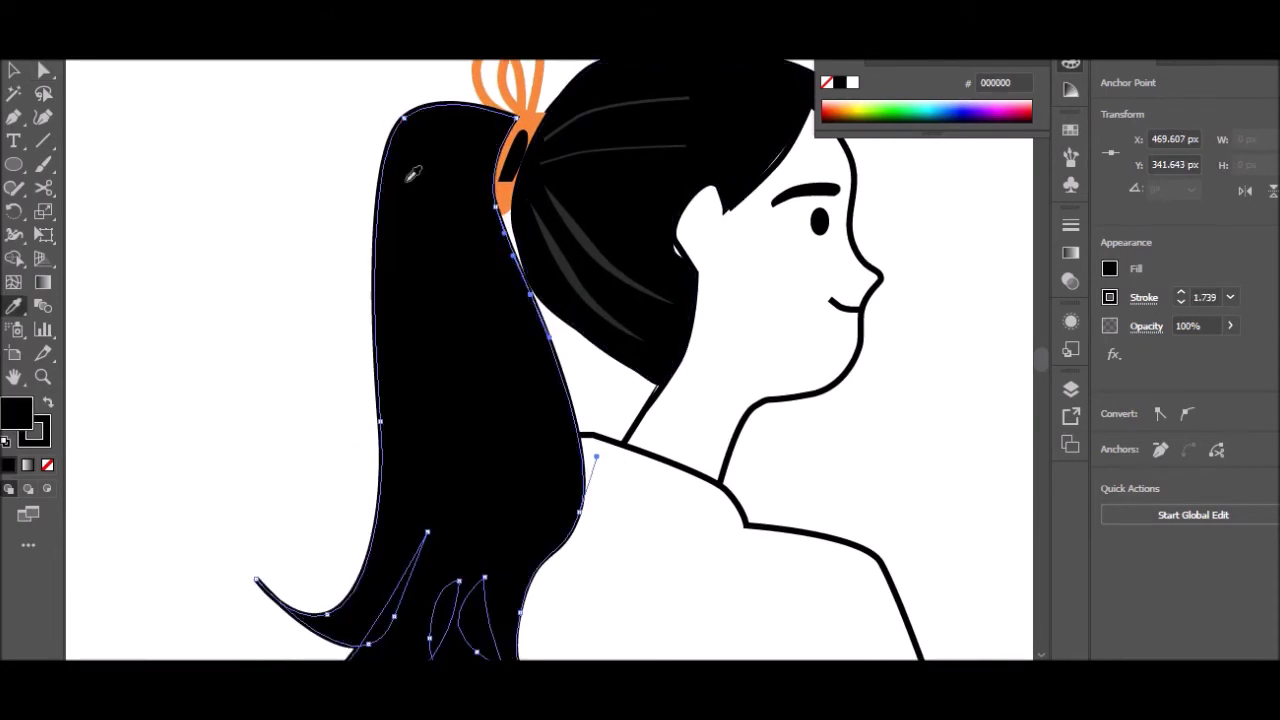
pyautogui.press('v')
# Draw a black curled hair tip below the ponytail
pyautogui.hotkey('ctrl', 'shift', 'a')
pyautogui.press('p')
pyautogui.scroll(-5, 337, 430)
pyautogui.moveTo(335, 438)
pyautogui.mouseDown()
pyautogui.moveTo(338, 540)
pyautogui.moveTo(371, 572)
pyautogui.moveTo(377, 606)
pyautogui.moveTo(410, 560)
pyautogui.moveTo(340, 428)
pyautogui.mouseUp()
pyautogui.click(340, 430)
pyautogui.press('i')
pyautogui.click(277, 423)
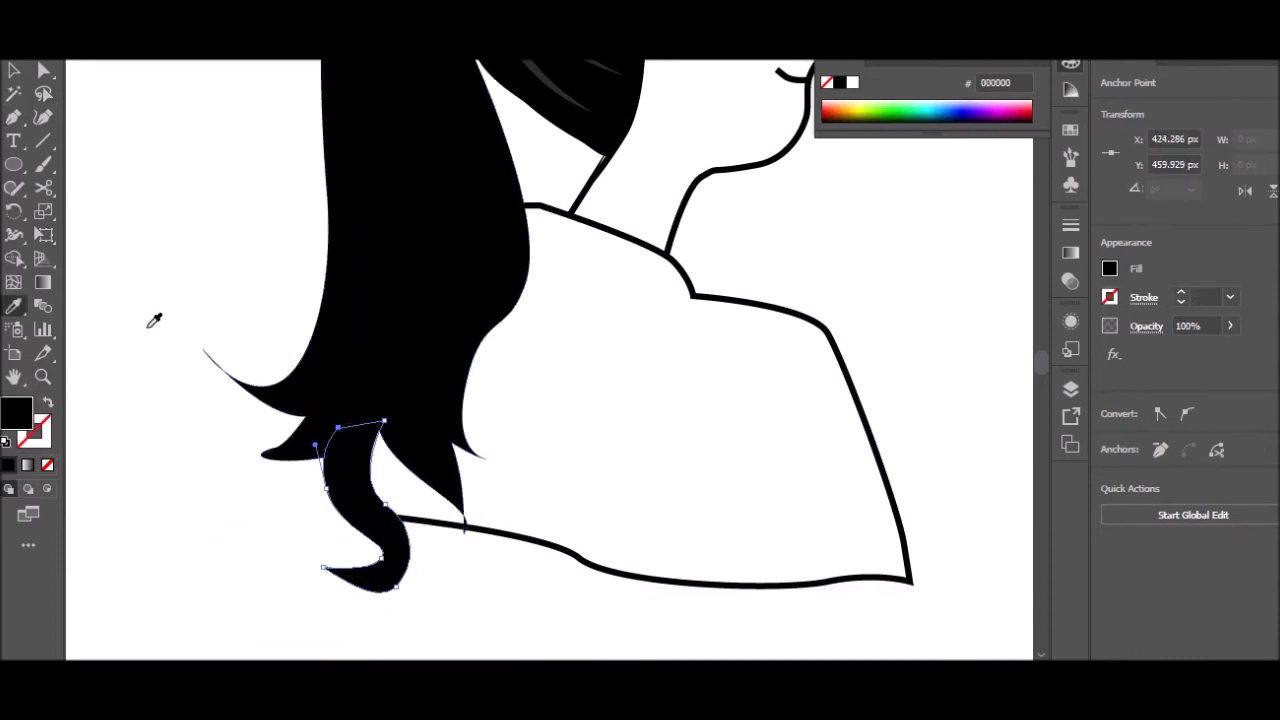
# Add a curved hair strand line down the ponytail with lowered opacity
pyautogui.press('p')
pyautogui.scroll(5, 157, 320)
pyautogui.click(285, 165)
pyautogui.click(343, 428)
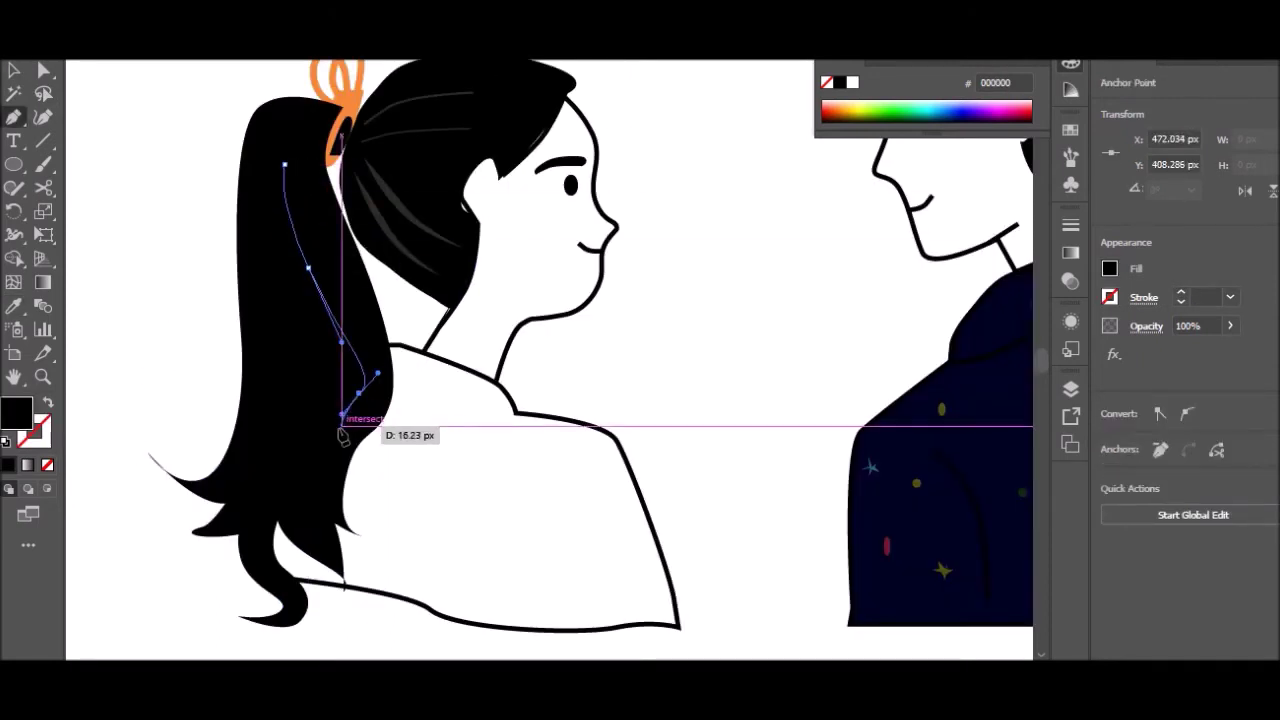
pyautogui.press('Escape')
pyautogui.hotkey('shift', 'x')
pyautogui.moveTo(270, 283); pyautogui.dragTo(288, 350)
pyautogui.click(343, 432)
pyautogui.click(1230, 326)
pyautogui.moveTo(1190, 351); pyautogui.dragTo(1150, 351)
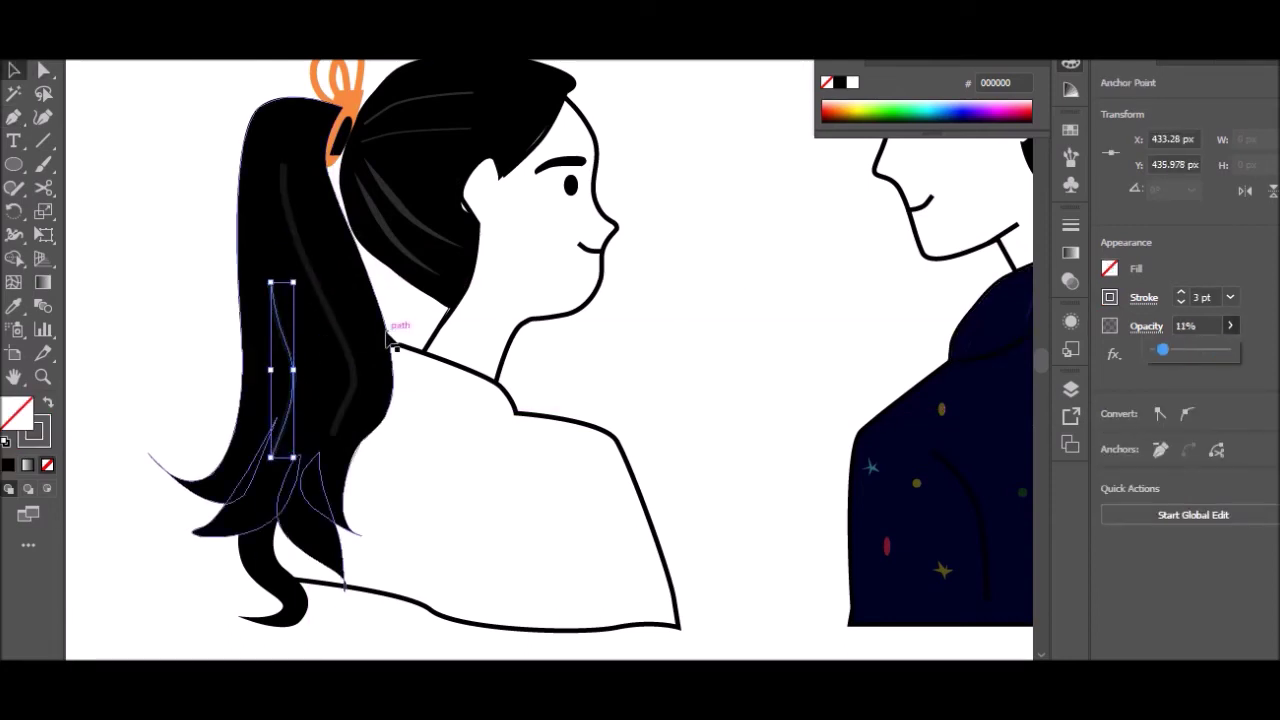
pyautogui.click(715, 308)
# Draw an ellipse on the girl's shoulder, reshape it into a brown crescent
pyautogui.scroll(-5, 715, 308)
pyautogui.press('l')
pyautogui.moveTo(371, 423)
pyautogui.mouseDown()
pyautogui.moveTo(463, 463)
pyautogui.moveTo(410, 452)
pyautogui.moveTo(435, 455)
pyautogui.mouseUp()
pyautogui.press('a')
pyautogui.doubleClick(33, 428)
pyautogui.click(1008, 407)
pyautogui.press('Return')
pyautogui.click(583, 251)
# Draw a second ellipse below and pull it into another crescent
pyautogui.press('l')
pyautogui.moveTo(489, 489); pyautogui.dragTo(591, 551)
pyautogui.press('a')
pyautogui.moveTo(537, 490)
pyautogui.mouseDown()
pyautogui.moveTo(540, 540)
pyautogui.moveTo(571, 514)
pyautogui.moveTo(571, 466)
pyautogui.moveTo(421, 350)
pyautogui.moveTo(428, 338)
pyautogui.mouseUp()
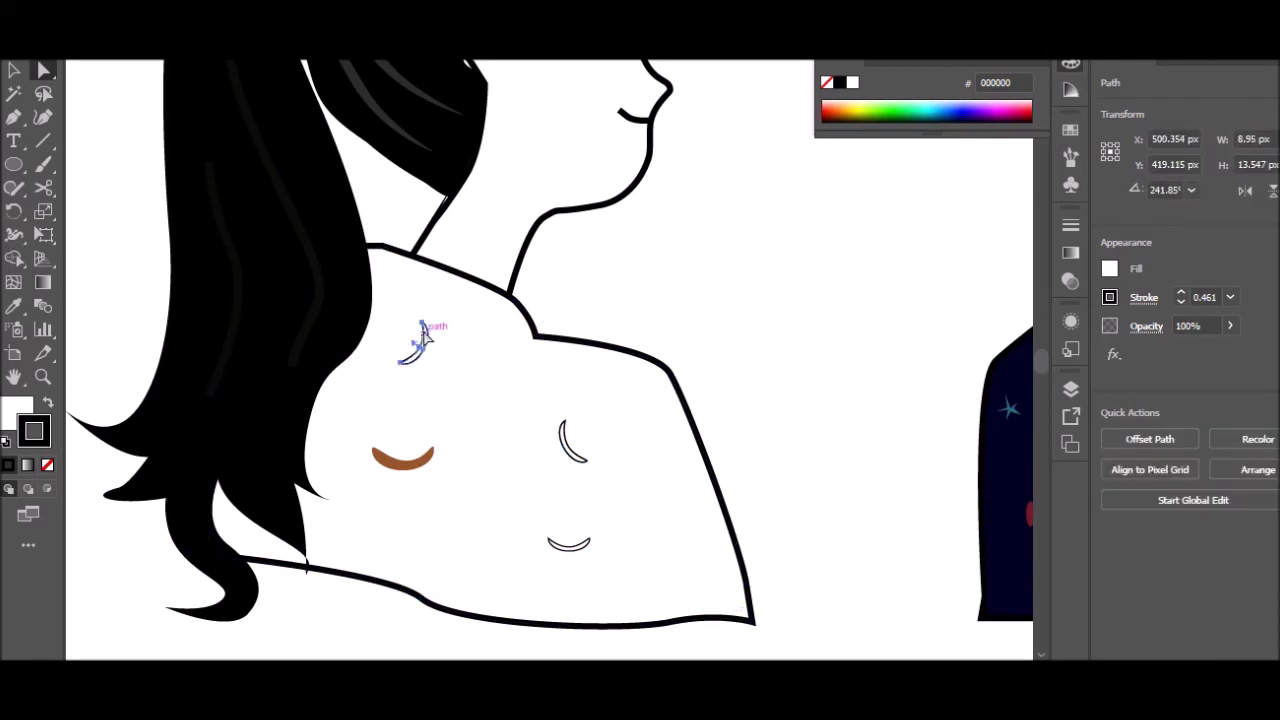
# Reshape a crescent and spread crescent copies across the girl's top
pyautogui.click(400, 460)
pyautogui.moveTo(565, 445); pyautogui.dragTo(445, 555)
pyautogui.moveTo(575, 548); pyautogui.dragTo(680, 570)
pyautogui.moveTo(576, 552); pyautogui.dragTo(668, 485)
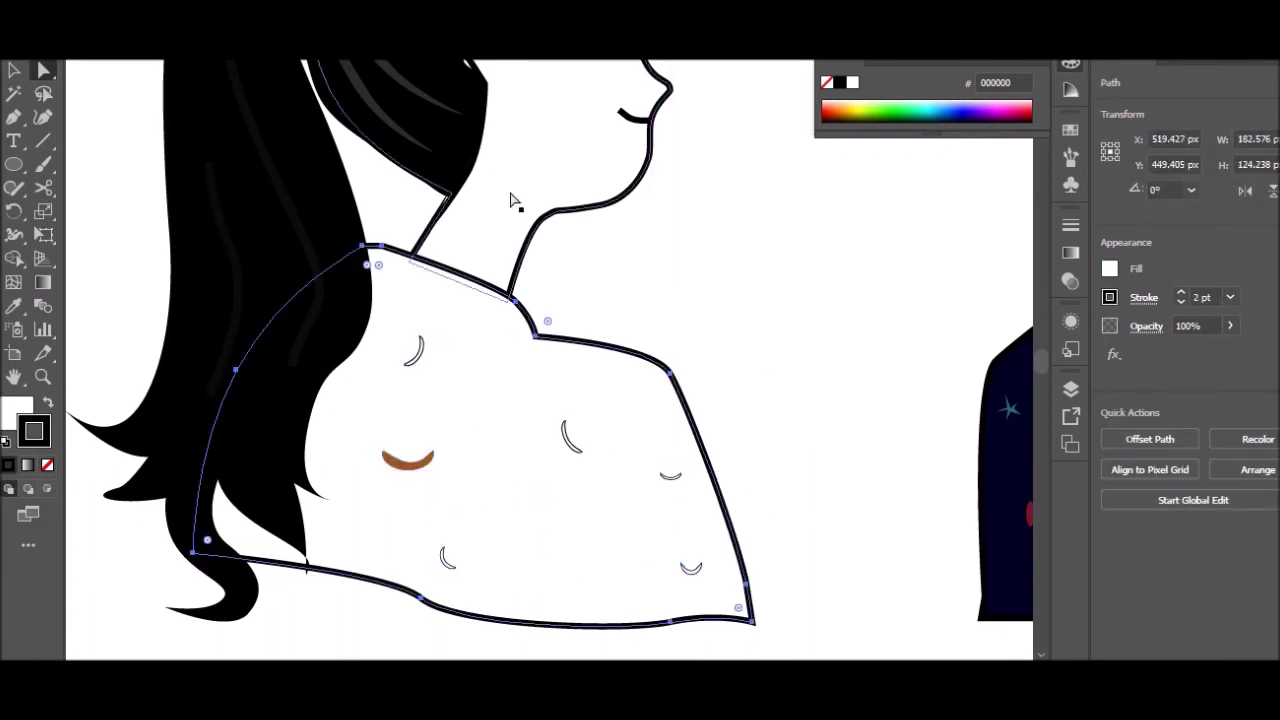
pyautogui.click(407, 458)
pyautogui.moveTo(407, 458); pyautogui.dragTo(380, 515)
pyautogui.click(412, 358)
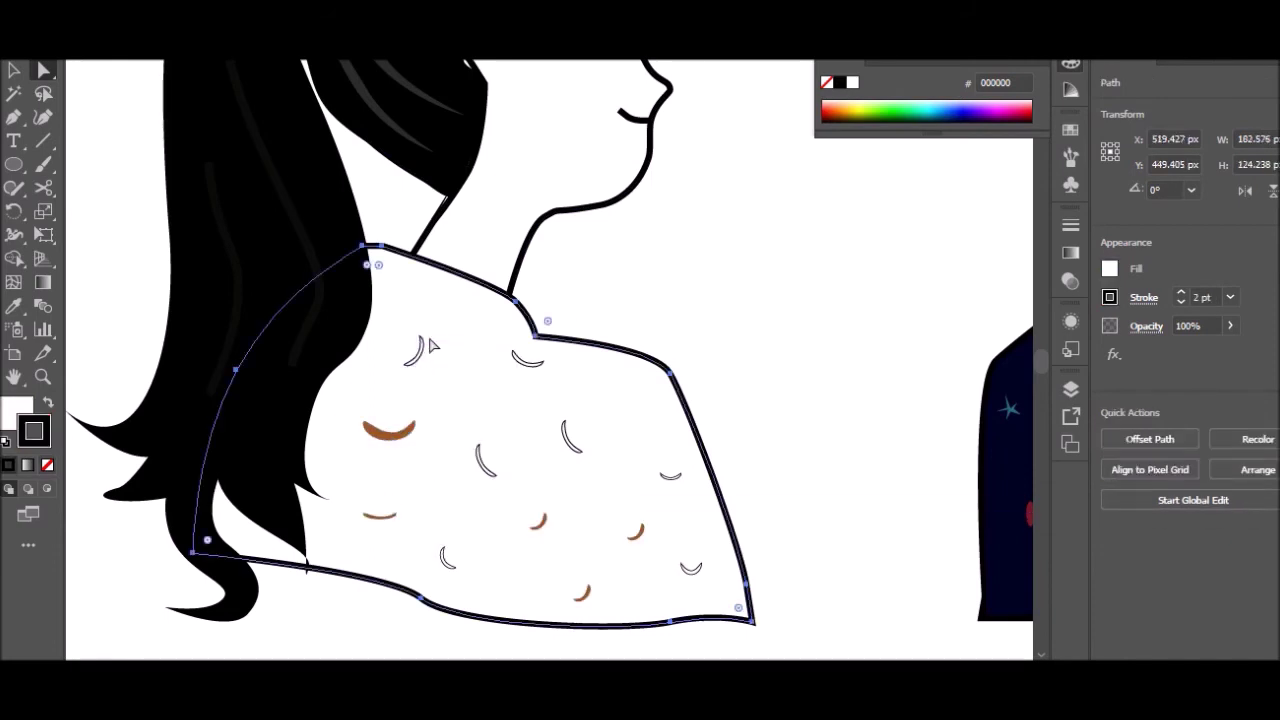
# Recolour two crescents, place a coloured dot, and fill the top olive 969612
pyautogui.click(415, 350)
pyautogui.keyDown('shift'); pyautogui.click(565, 440); pyautogui.keyUp('shift')
pyautogui.doubleClick(16, 410)
pyautogui.press('Return')
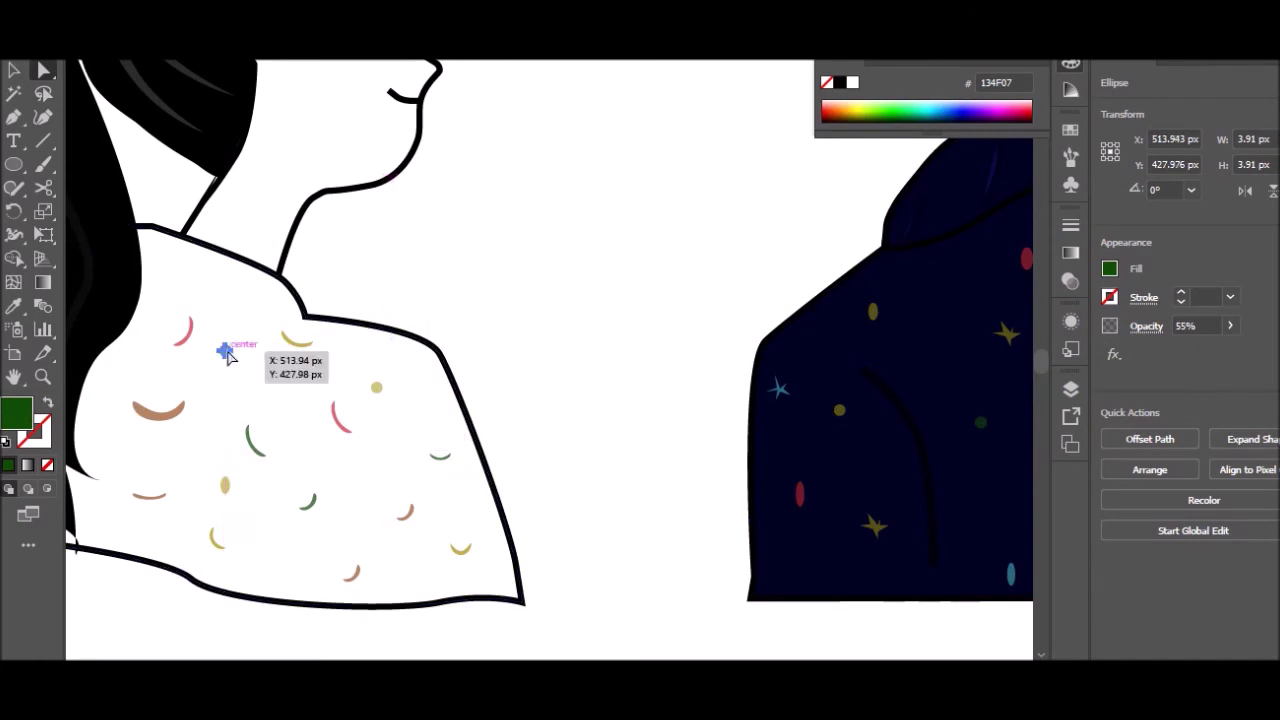
pyautogui.moveTo(243, 371)
pyautogui.mouseDown()
pyautogui.moveTo(200, 470)
pyautogui.moveTo(306, 506)
pyautogui.mouseUp()
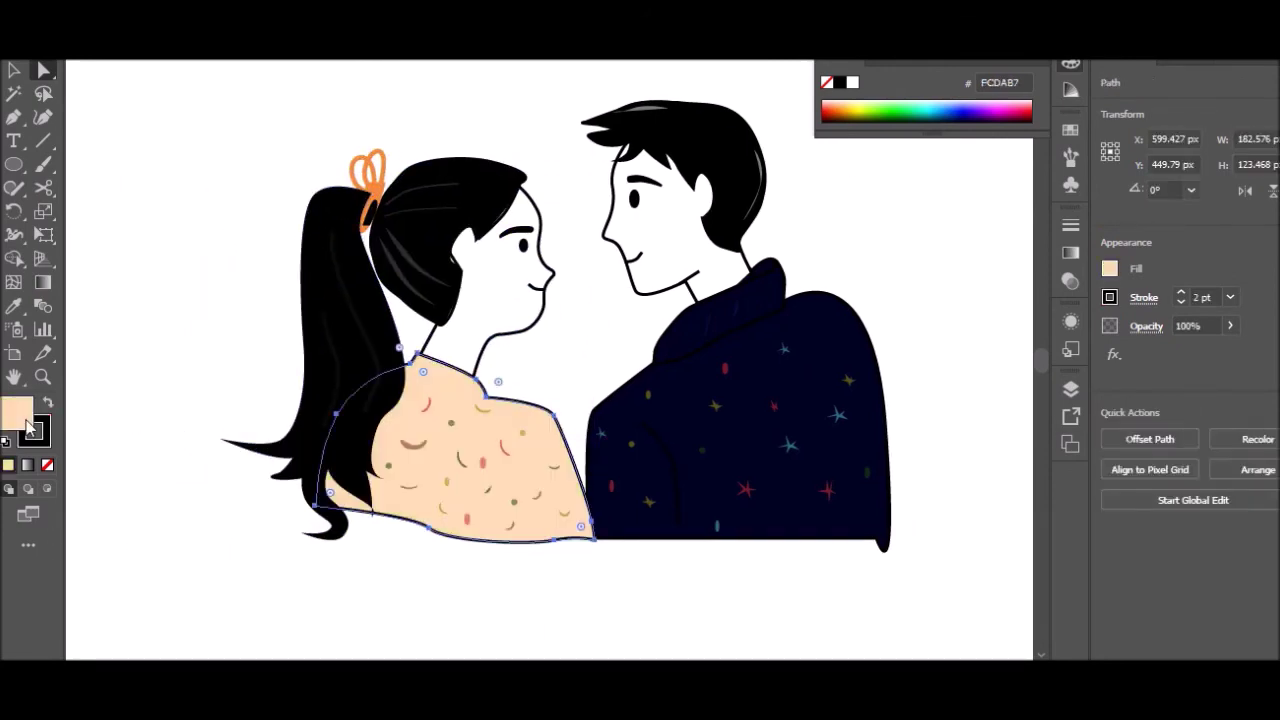
pyautogui.doubleClick(20, 418)
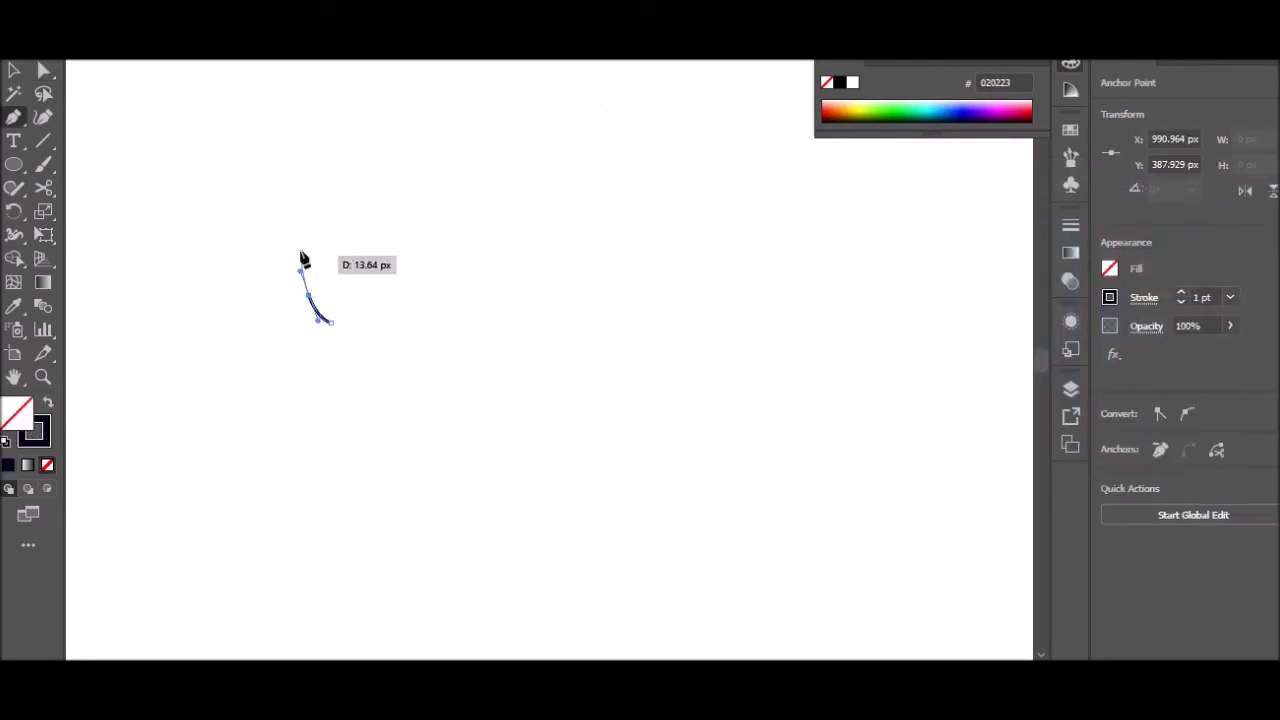
# Draw the curved petals of the gold flower with the Pen tool
pyautogui.moveTo(370, 316); pyautogui.dragTo(372, 318)
pyautogui.moveTo(338, 337); pyautogui.dragTo(378, 316)
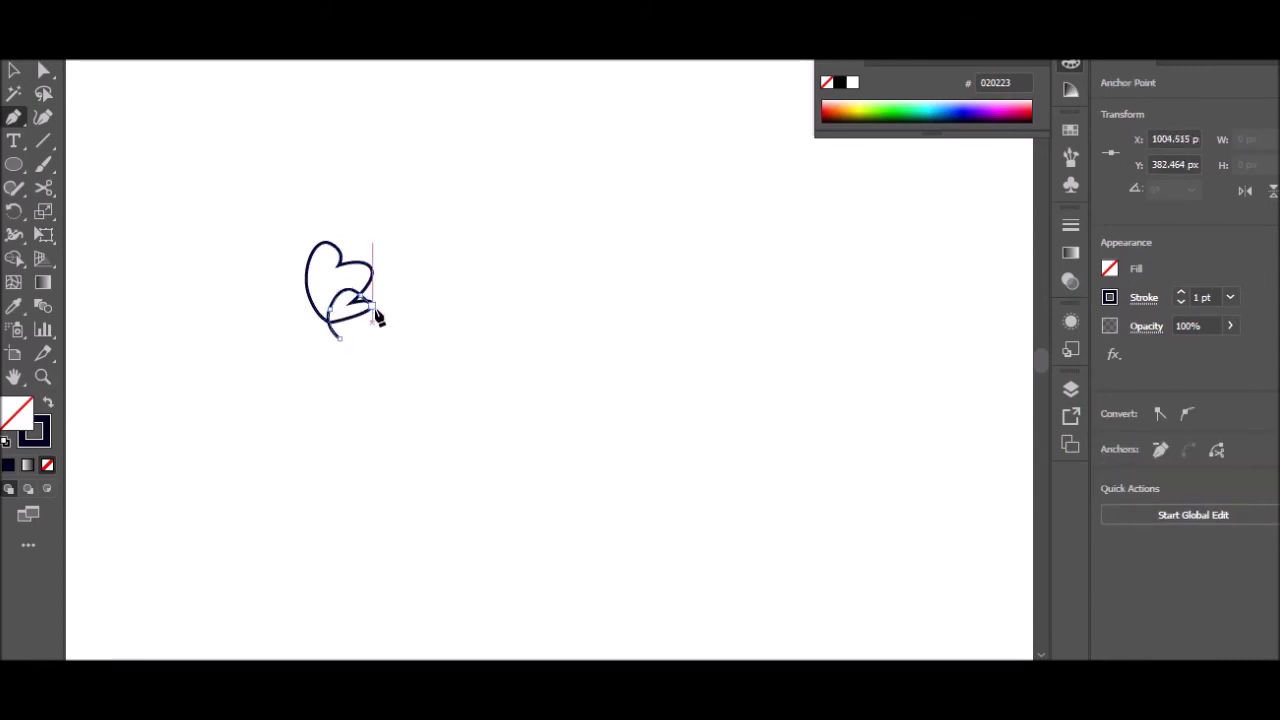
pyautogui.click(344, 228)
pyautogui.moveTo(360, 189); pyautogui.dragTo(397, 197)
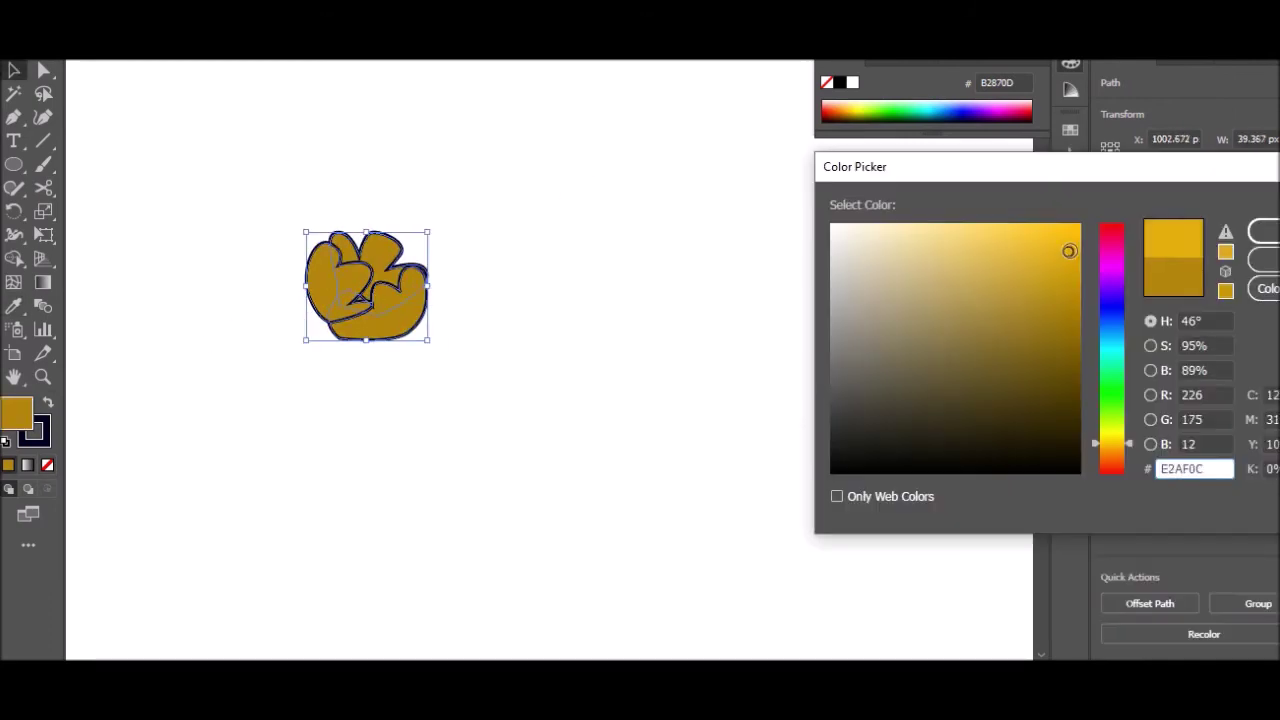
# Copy the flower and tuck the rotated orange copy beneath the gold bloom
pyautogui.click(283, 214)
pyautogui.moveTo(316, 251)
pyautogui.mouseDown()
pyautogui.moveTo(457, 329)
pyautogui.moveTo(520, 385)
pyautogui.mouseUp()
pyautogui.moveTo(557, 336)
pyautogui.mouseDown()
pyautogui.moveTo(560, 350)
pyautogui.moveTo(415, 352)
pyautogui.mouseUp()
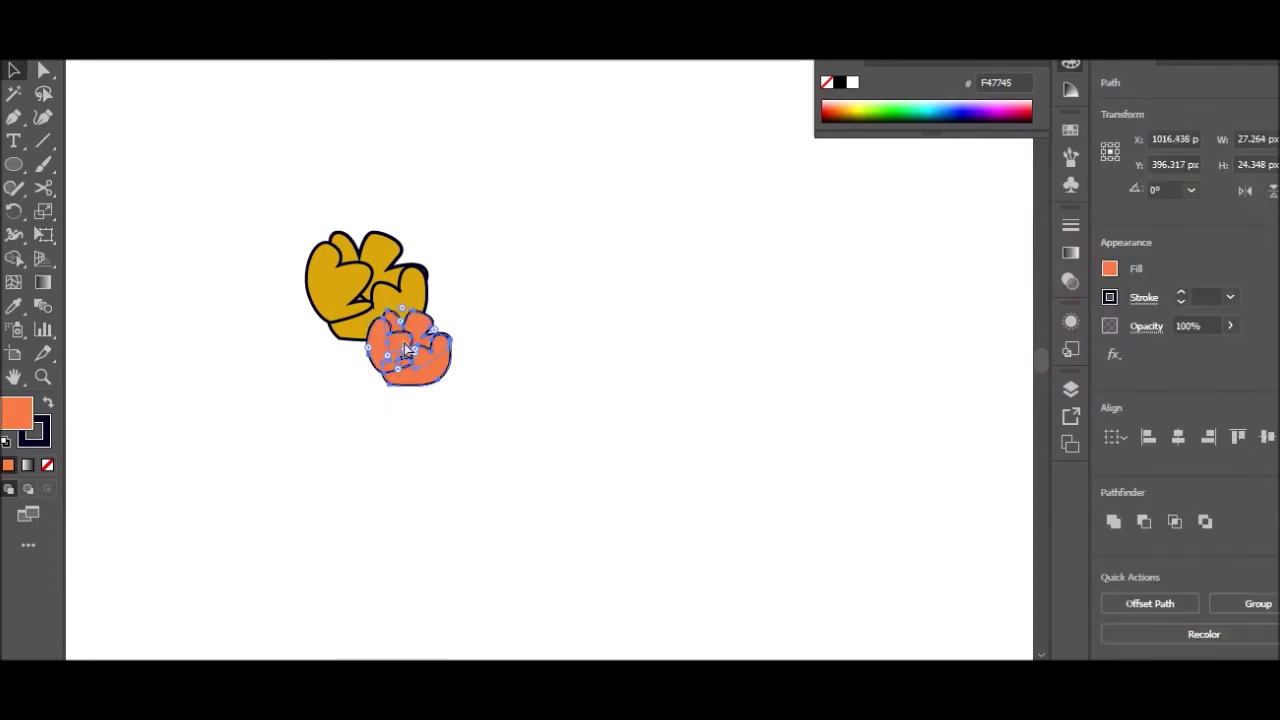
# Draw a green leaf beside the gold flower, copy it to the left, and place another flower copy above
pyautogui.press('p')
pyautogui.click(412, 272)
pyautogui.moveTo(412, 240); pyautogui.dragTo(478, 244)
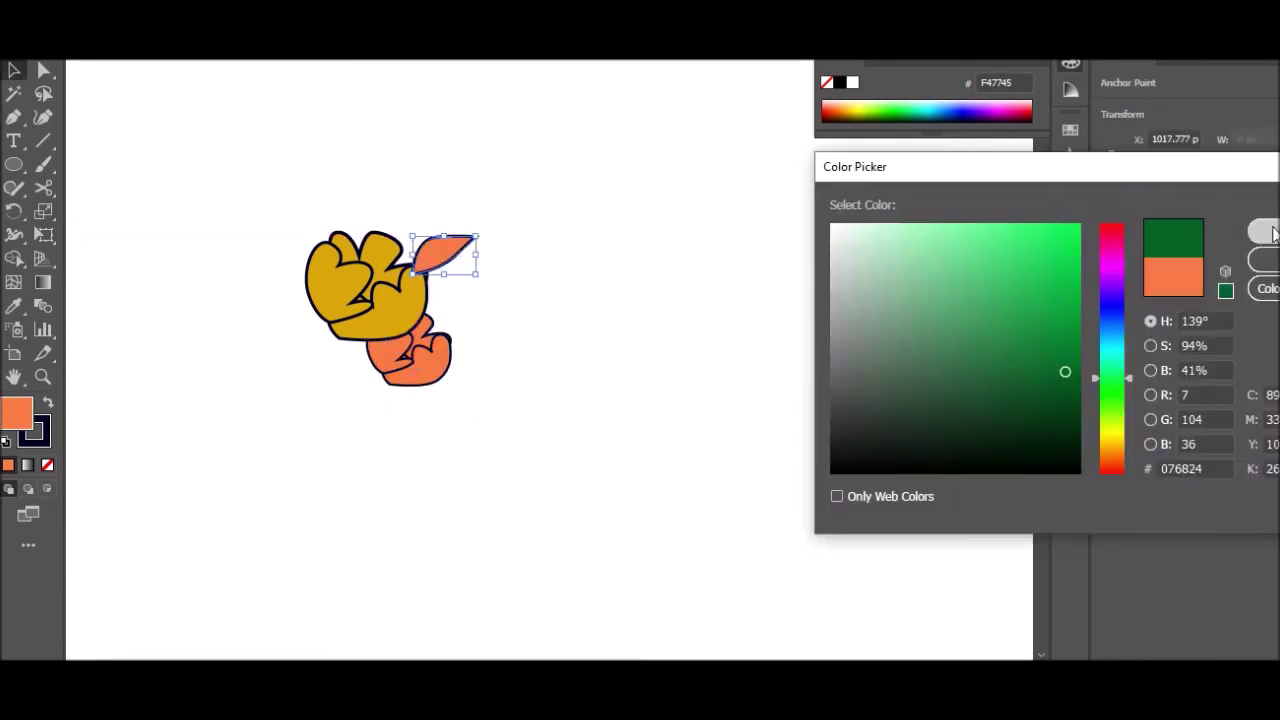
pyautogui.press('v')
pyautogui.click(480, 217)
pyautogui.moveTo(440, 251); pyautogui.dragTo(258, 248)
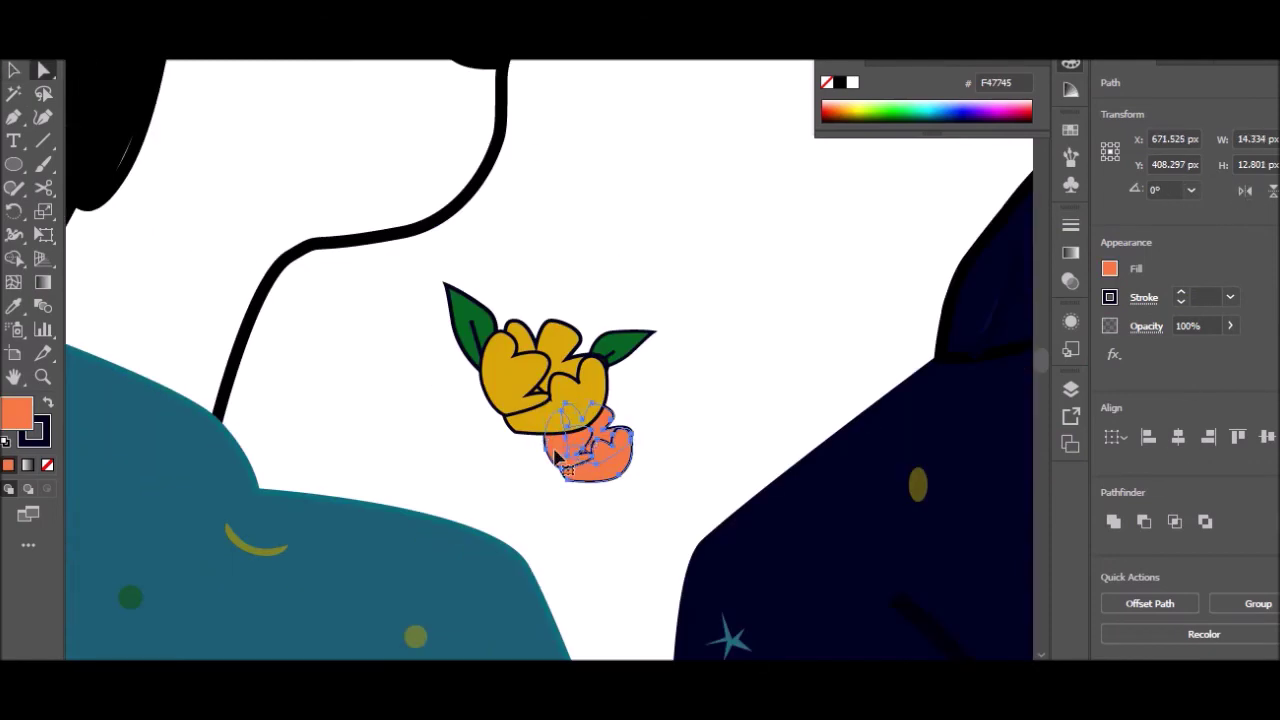
pyautogui.moveTo(588, 455); pyautogui.dragTo(580, 290)
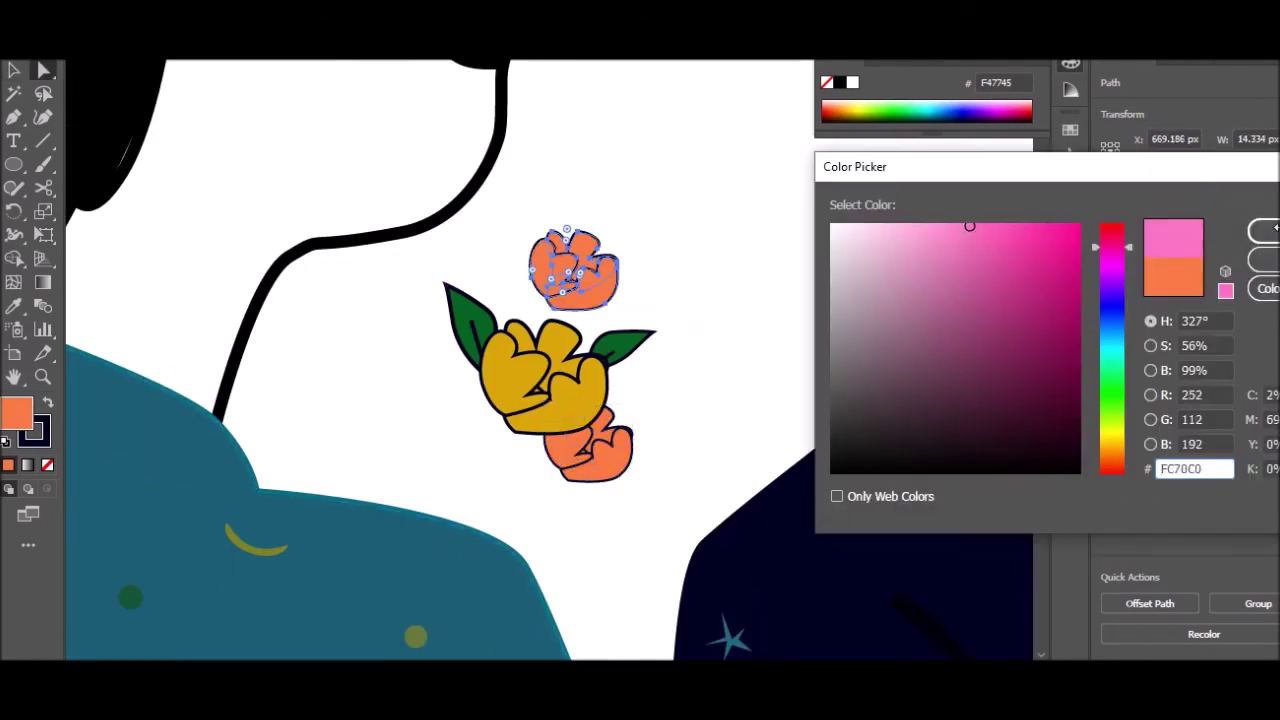
# Set the pink bloom atop the bouquet, move the bouquet between the couple, and draw the earring circle
pyautogui.moveTo(580, 290); pyautogui.dragTo(588, 332)
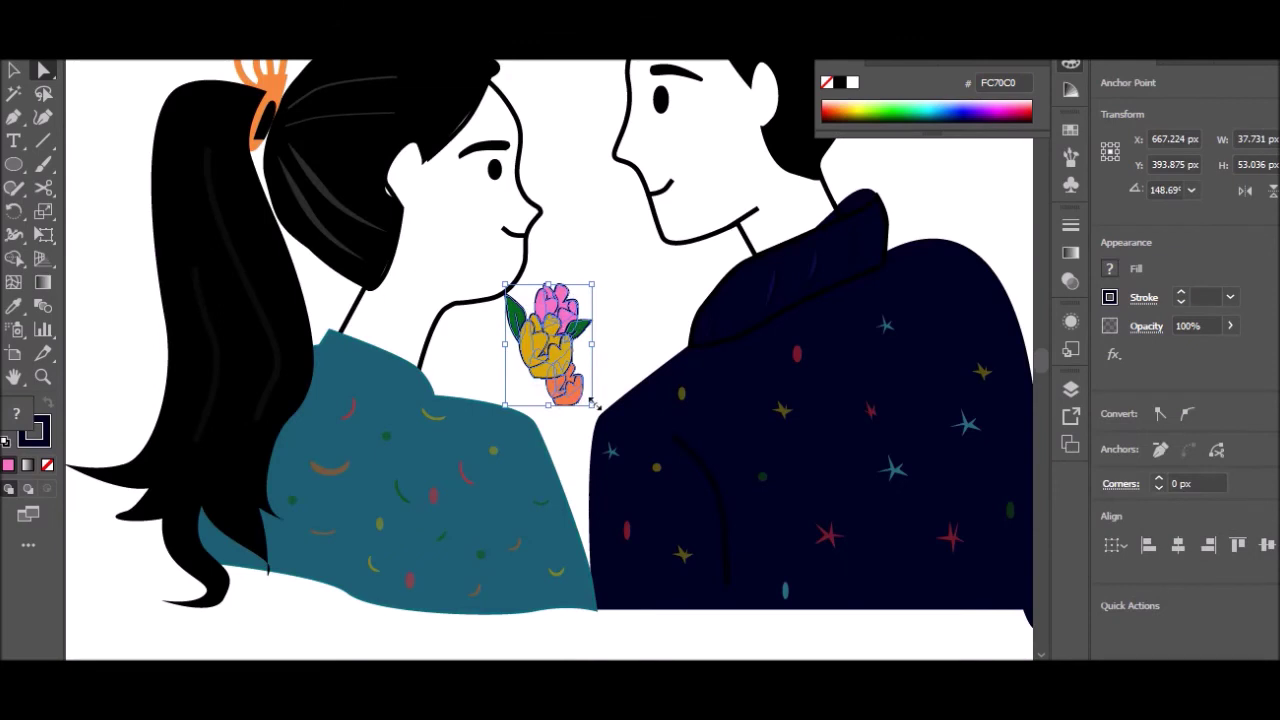
pyautogui.moveTo(508, 286); pyautogui.dragTo(663, 474)
pyautogui.moveTo(560, 372); pyautogui.dragTo(562, 410)
pyautogui.click(594, 286)
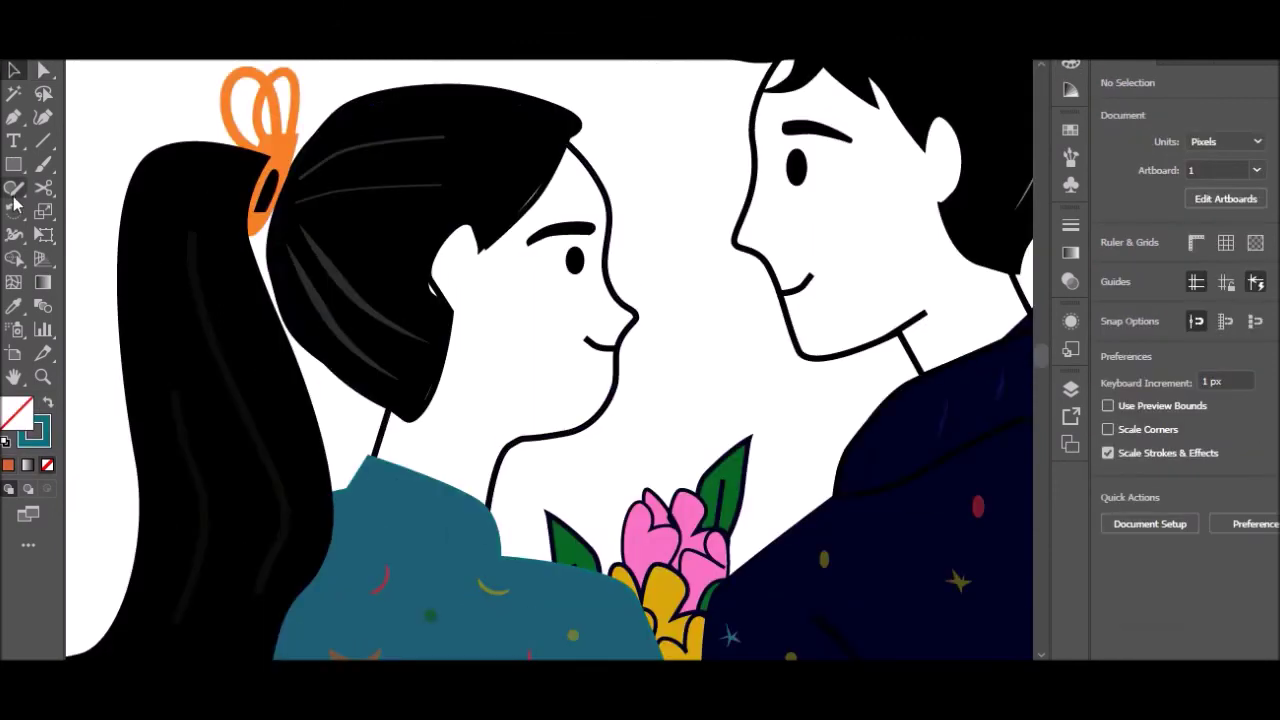
pyautogui.moveTo(14, 164); pyautogui.dragTo(80, 212)
pyautogui.moveTo(440, 284); pyautogui.dragTo(488, 332)
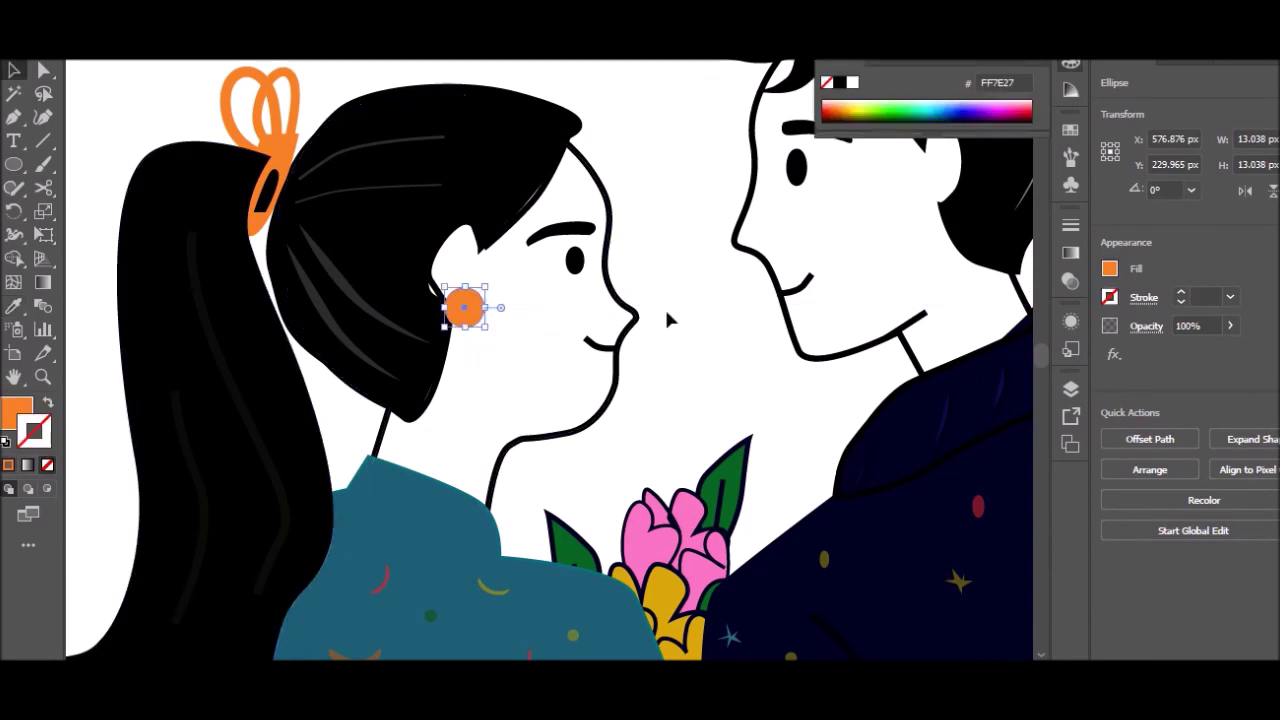
# Draw a blush circle on the girl's cheek, recolour it, copy it to the boy's cheek, and select both
pyautogui.moveTo(440, 343); pyautogui.dragTo(483, 386)
pyautogui.doubleClick(17, 410)
pyautogui.click(1112, 251)
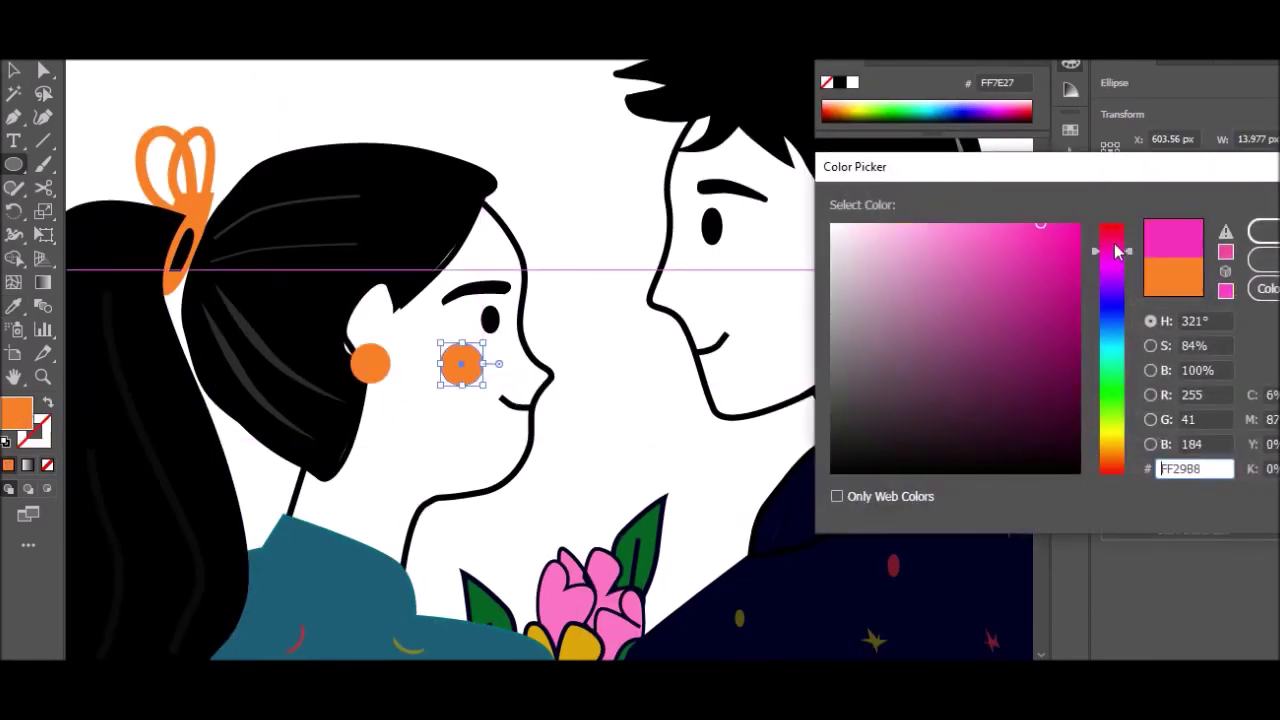
pyautogui.press('Return')
pyautogui.moveTo(461, 362); pyautogui.dragTo(737, 284)
pyautogui.hotkey('ctrl', 'shift', 'a')
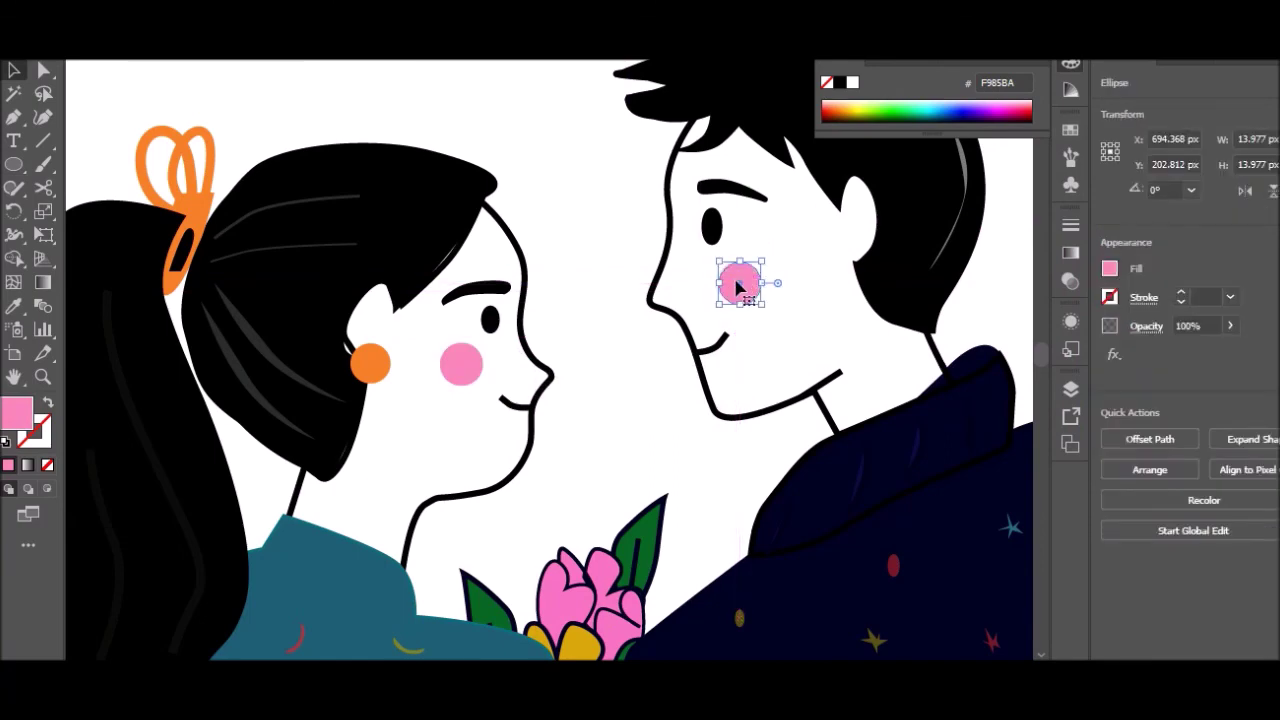
pyautogui.keyDown('shift'); pyautogui.click(461, 364); pyautogui.keyUp('shift')
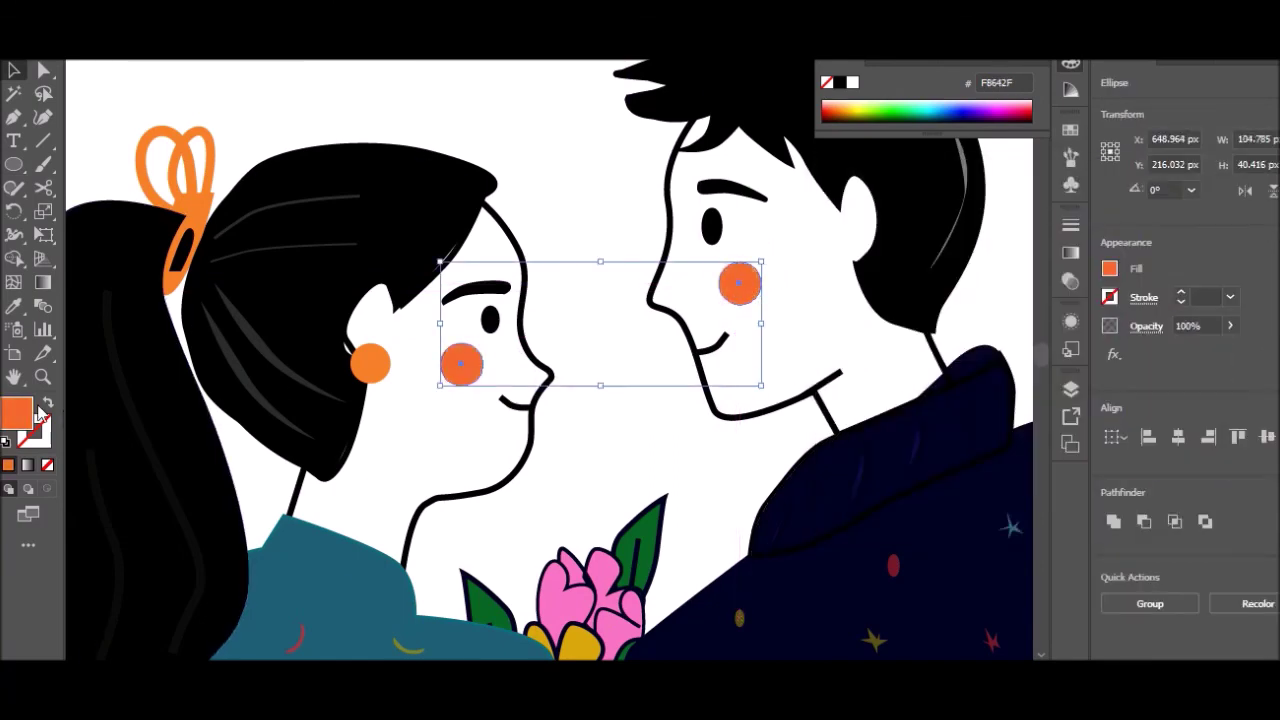